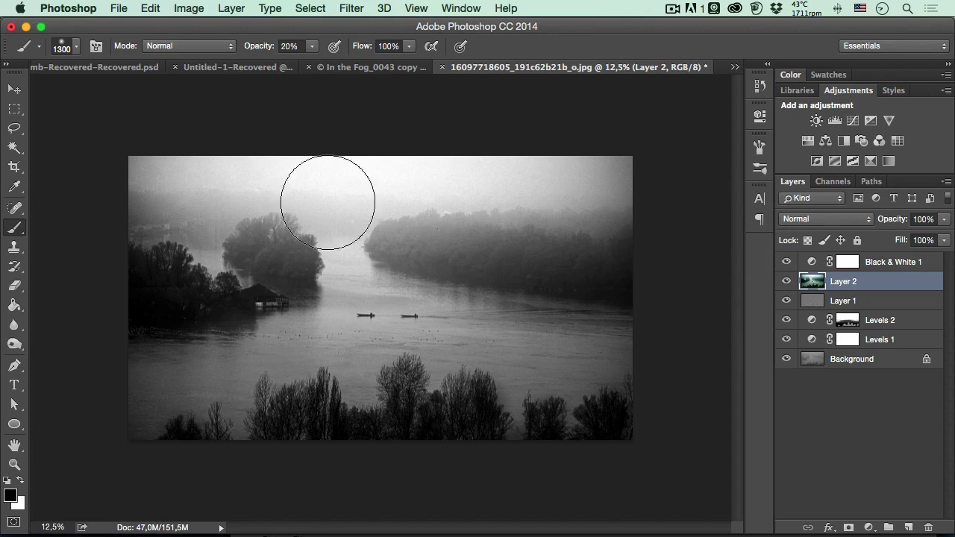
- Alt-click a layer's eye to solo the original photo, then restore all edit layers
key(alt)
alt+click(786, 359)
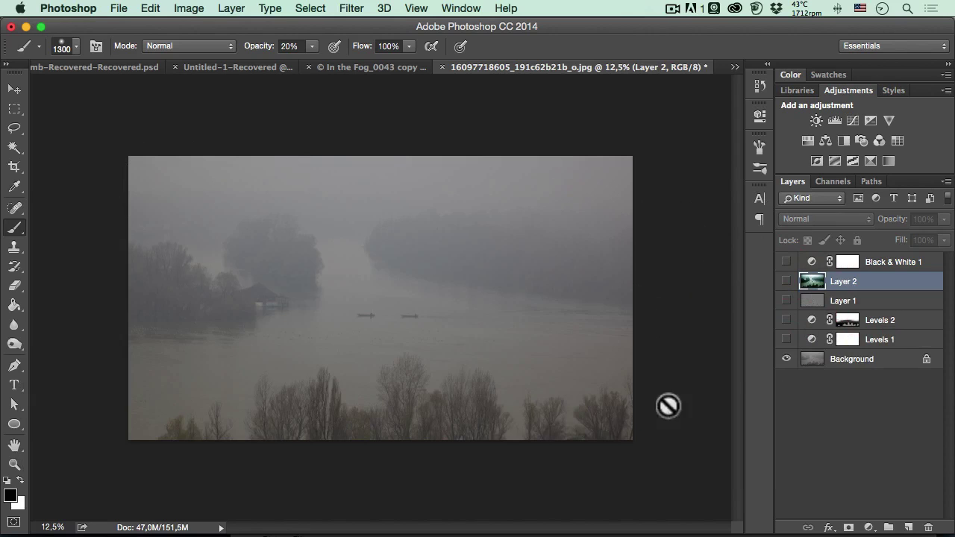
key(alt)
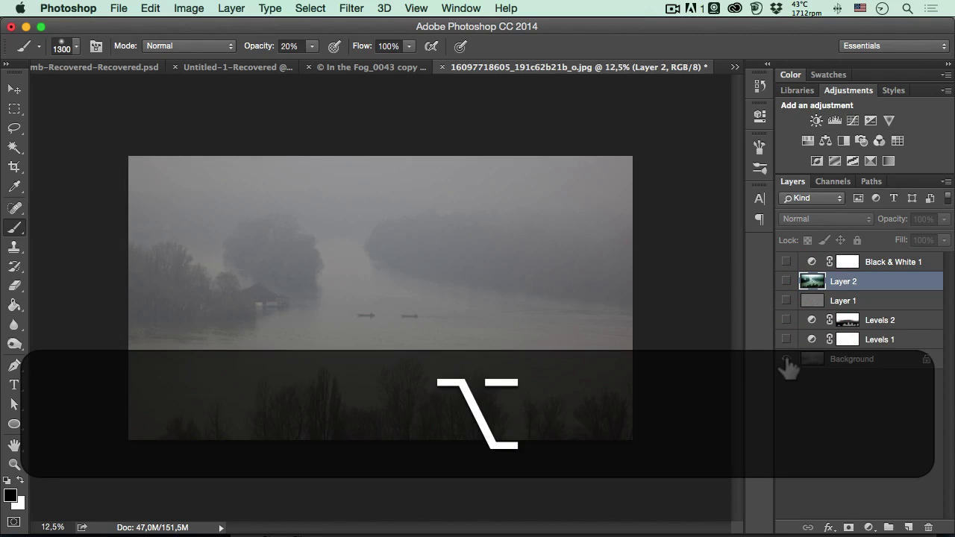
alt+click(786, 359)
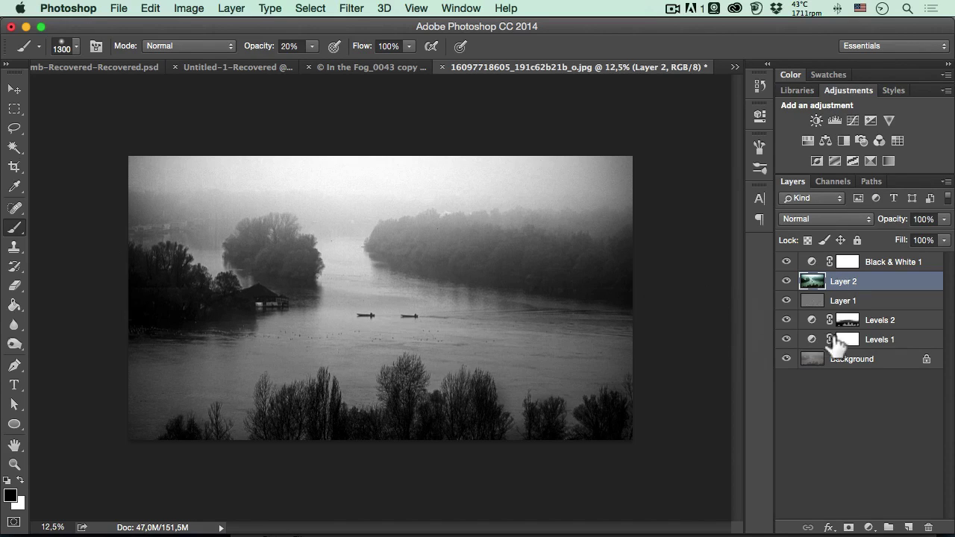
- Delete every edit layer from Black & White 1 through Levels 1
click(893, 341)
alt+click(885, 267)
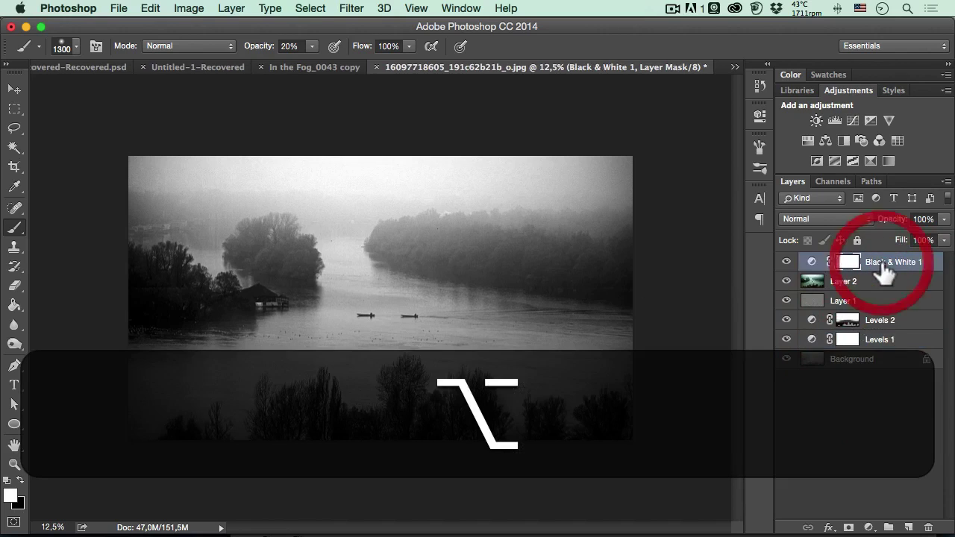
shift+click(891, 341)
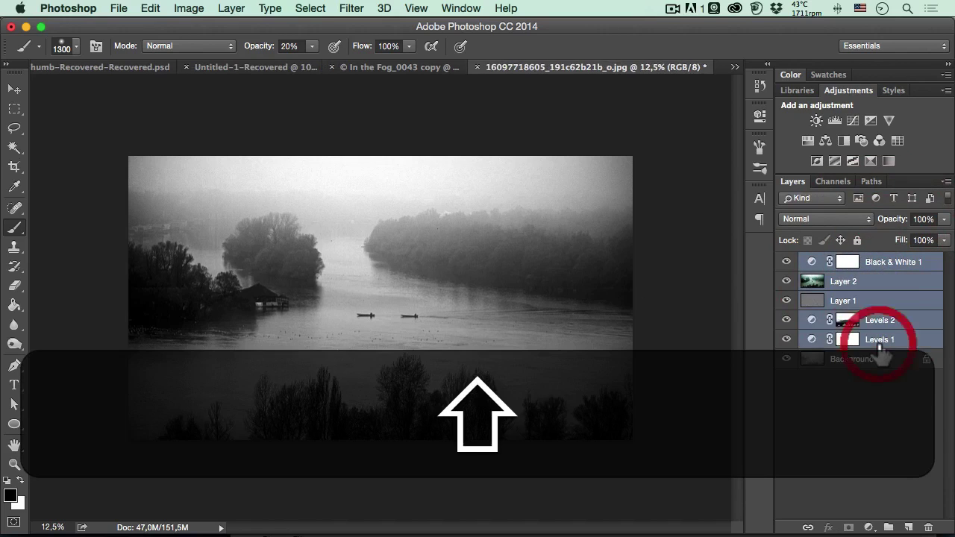
key(shift+Delete)
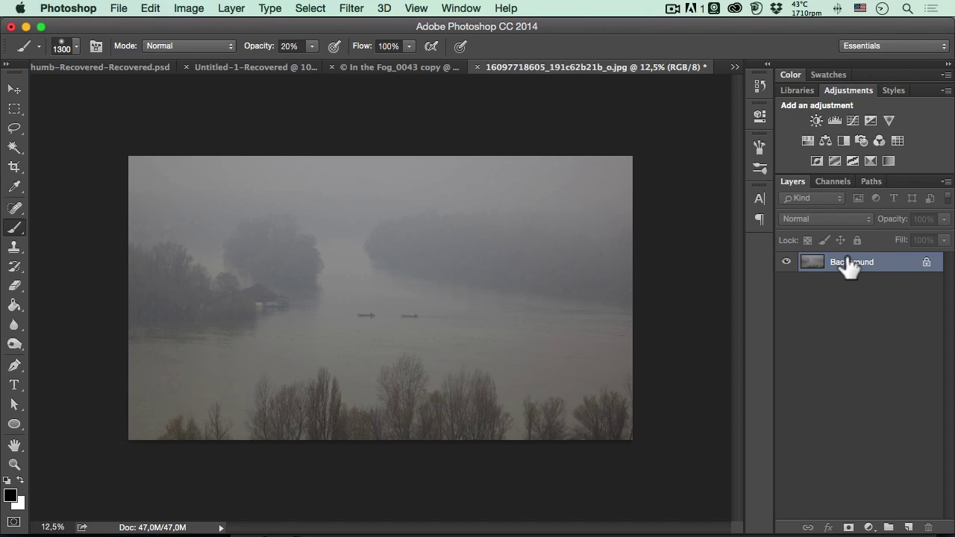
- Duplicate Background into a Background copy layer and hide the original Background
drag(904, 268, 908, 527)
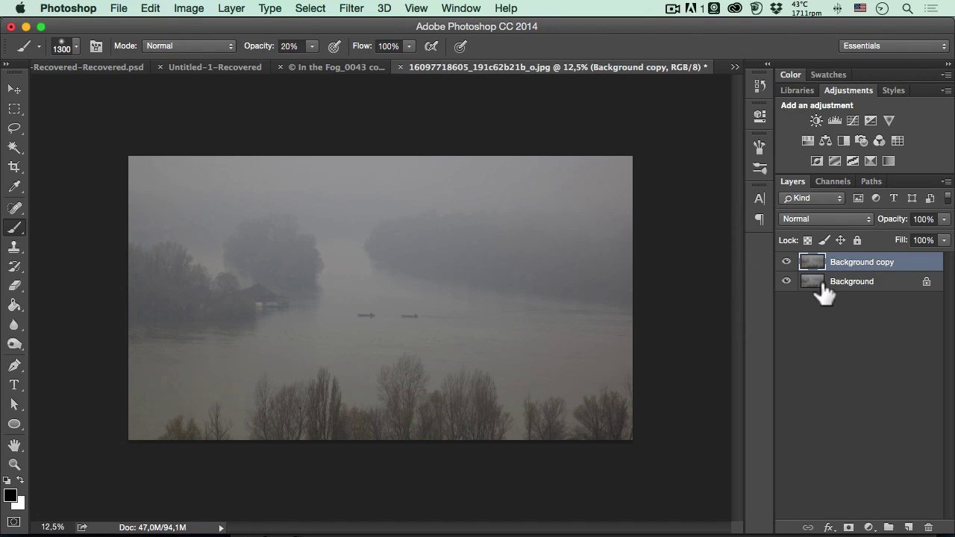
click(786, 282)
- Add a Levels 1 adjustment layer above Background copy and reopen its Properties
click(835, 118)
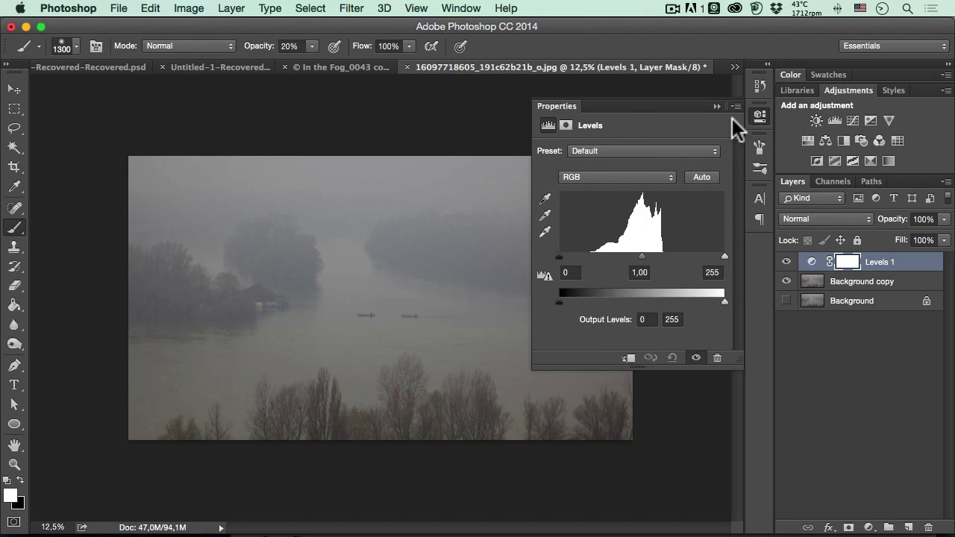
click(759, 118)
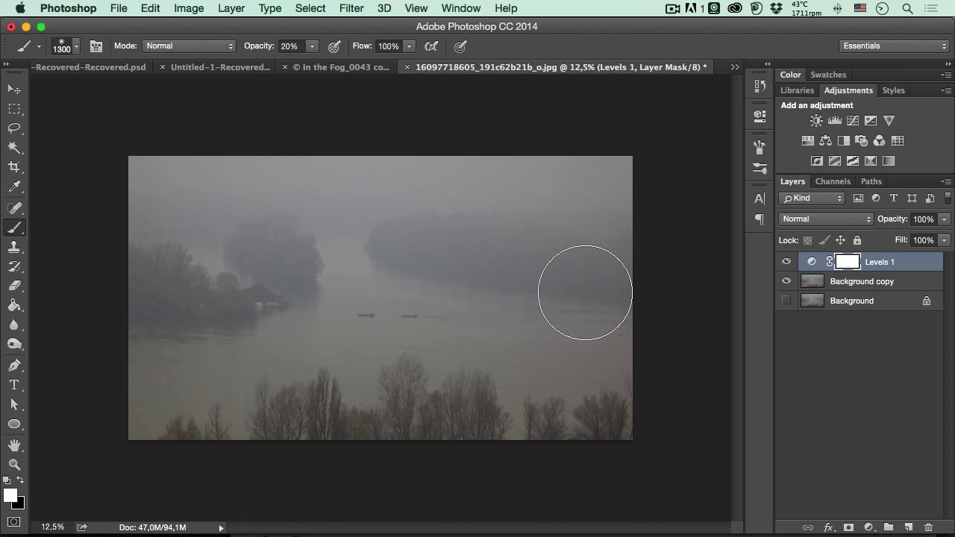
click(811, 262)
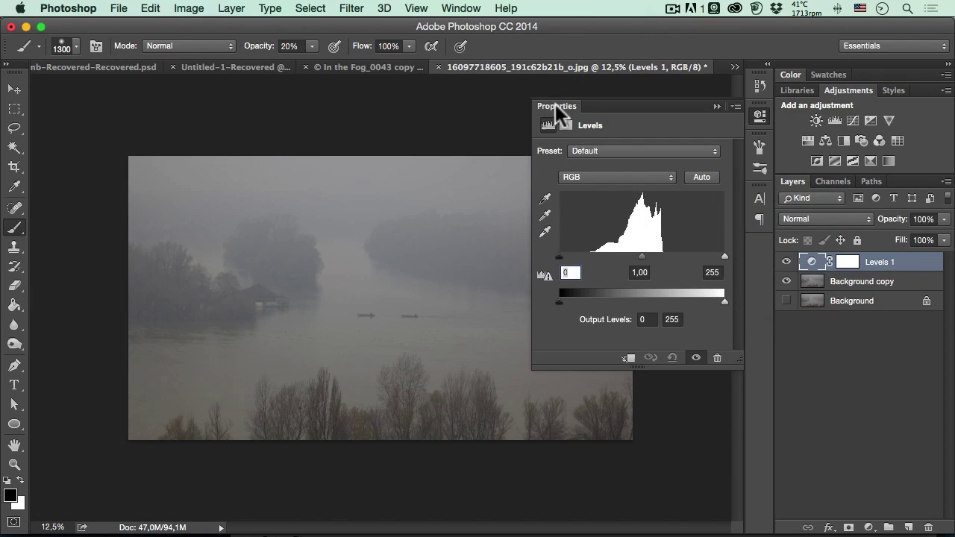
- Raise the Levels 1 black point, lower the white point and darken midtones with the sliders
drag(558, 107, 424, 116)
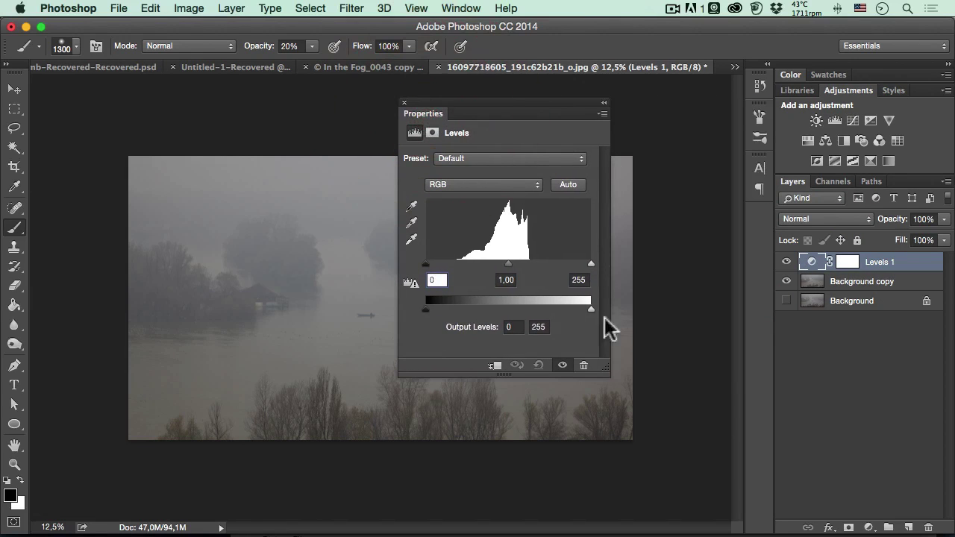
drag(614, 372, 654, 358)
drag(529, 371, 532, 317)
drag(461, 111, 709, 100)
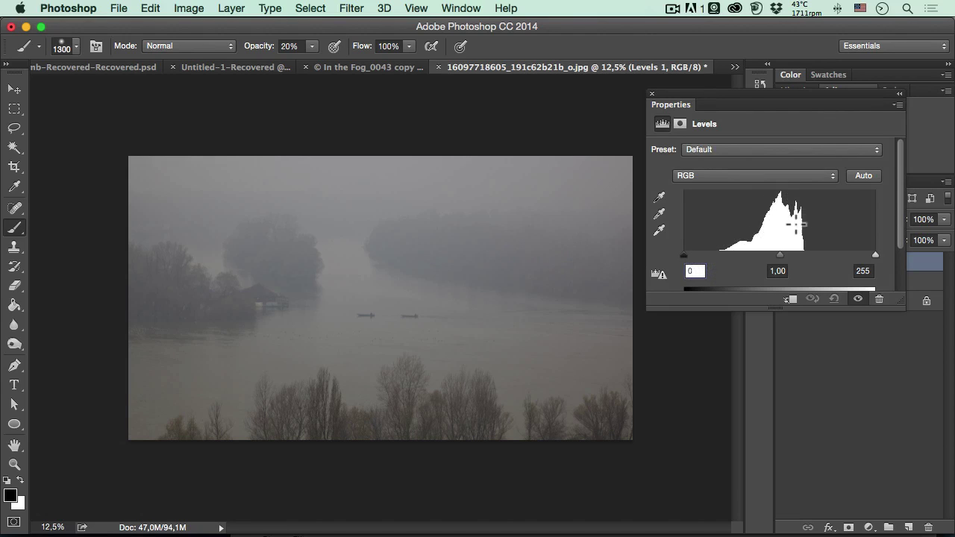
drag(685, 255, 721, 263)
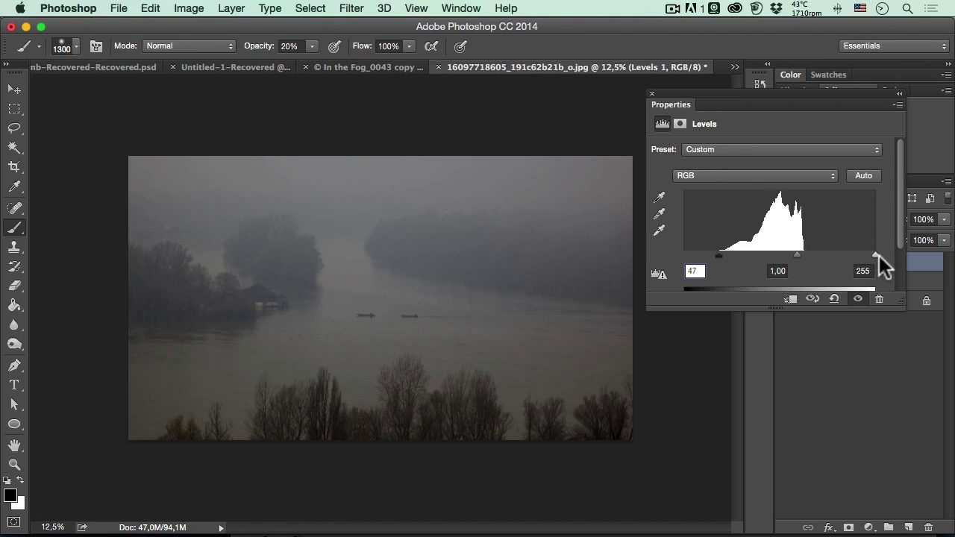
drag(878, 255, 805, 256)
click(805, 256)
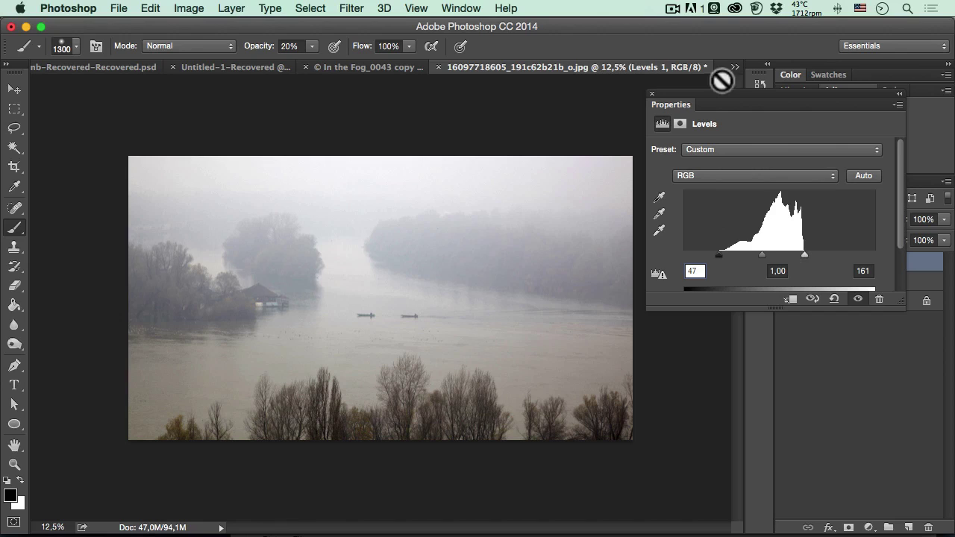
drag(739, 91, 621, 91)
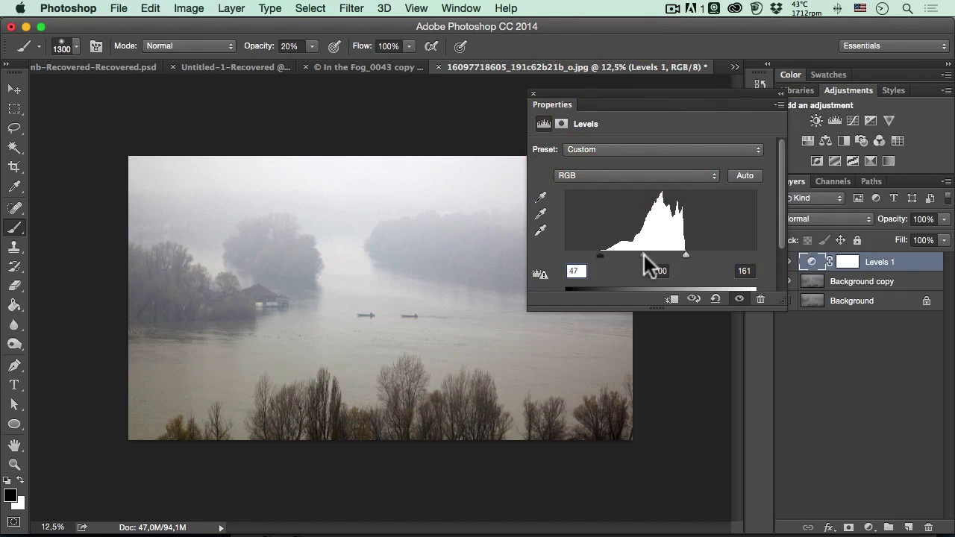
mouse_move(644, 255)
mouse_down()
mouse_move(655, 260)
mouse_move(646, 261)
mouse_up()
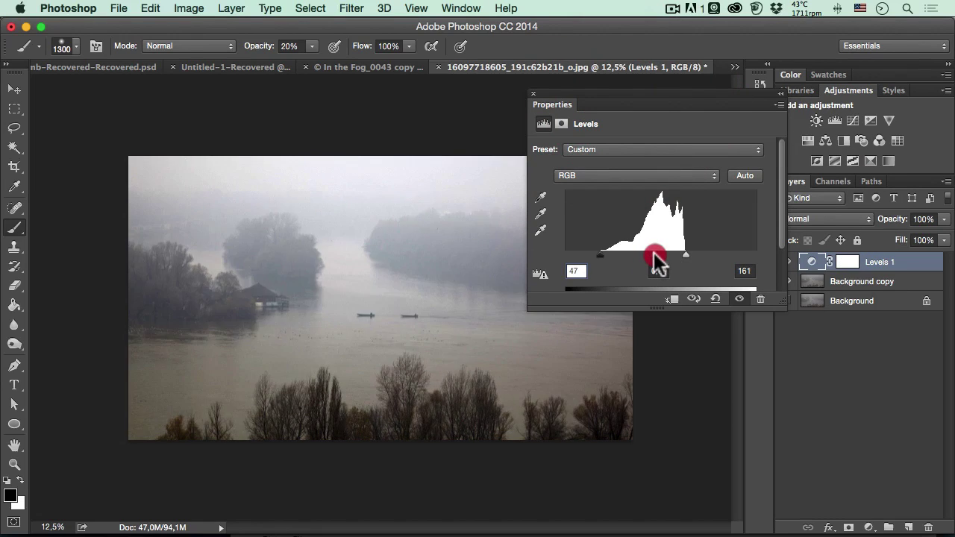
drag(655, 258, 602, 256)
- Enter exact Levels 1 input values of 50, 0,70 and 160
click(541, 274)
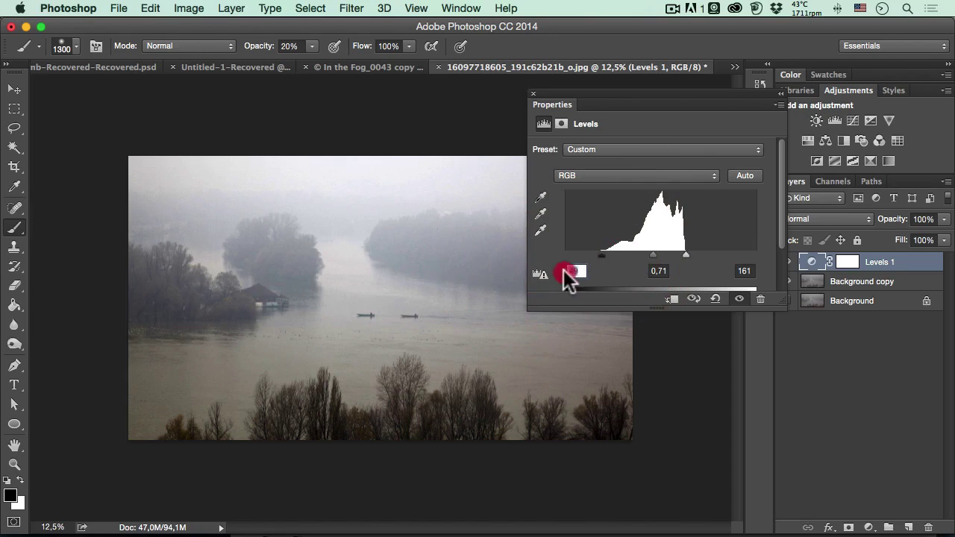
click(563, 269)
text(50)
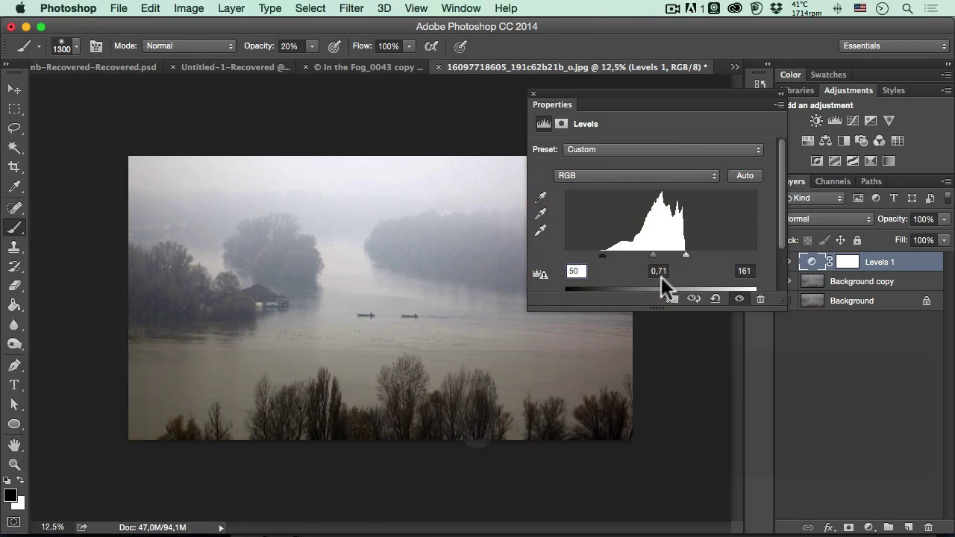
click(665, 272)
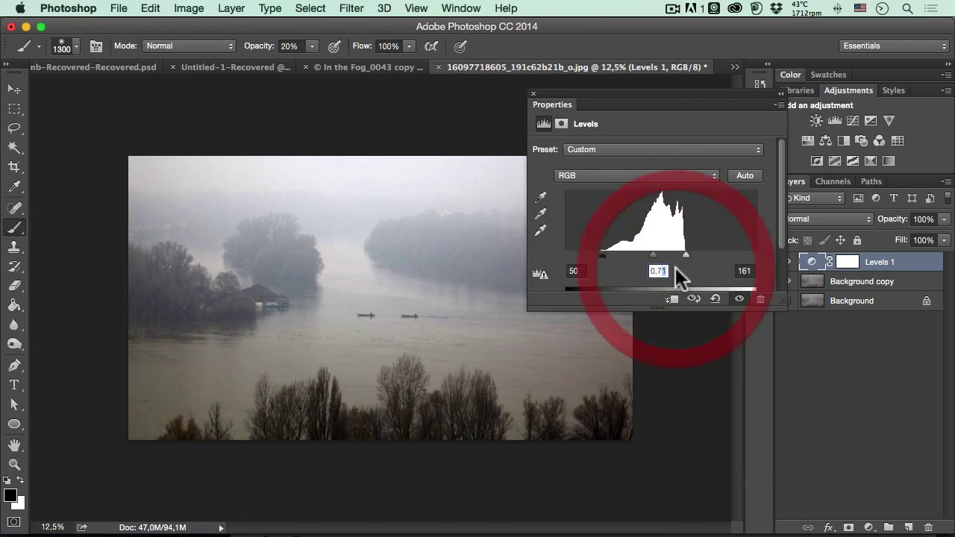
text(0)
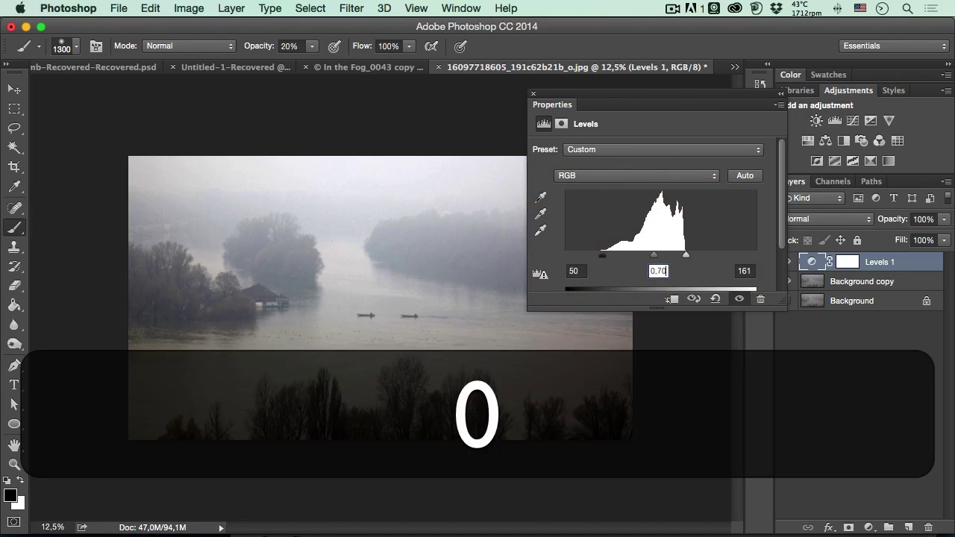
click(744, 271)
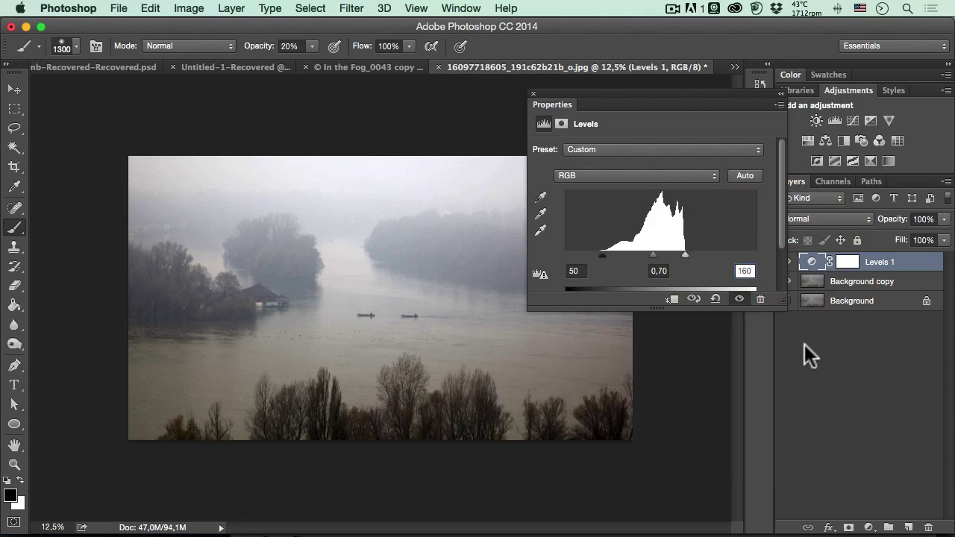
click(808, 346)
drag(625, 93, 580, 87)
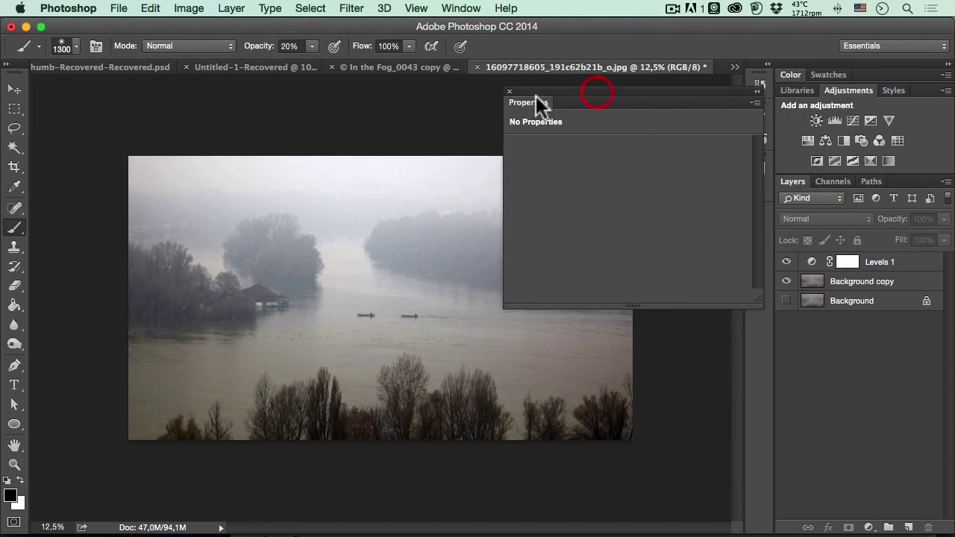
click(787, 262)
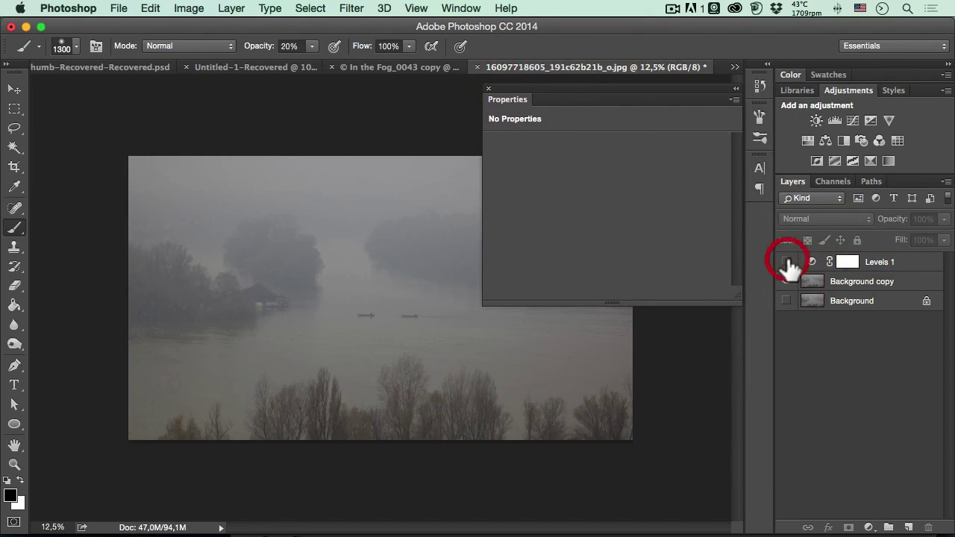
click(786, 262)
click(786, 262)
click(786, 262)
click(786, 262)
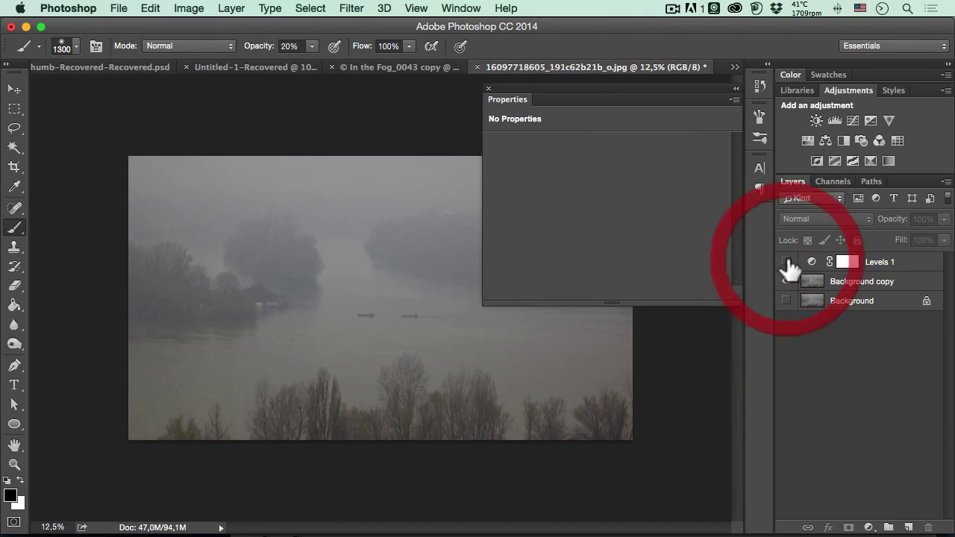
click(786, 262)
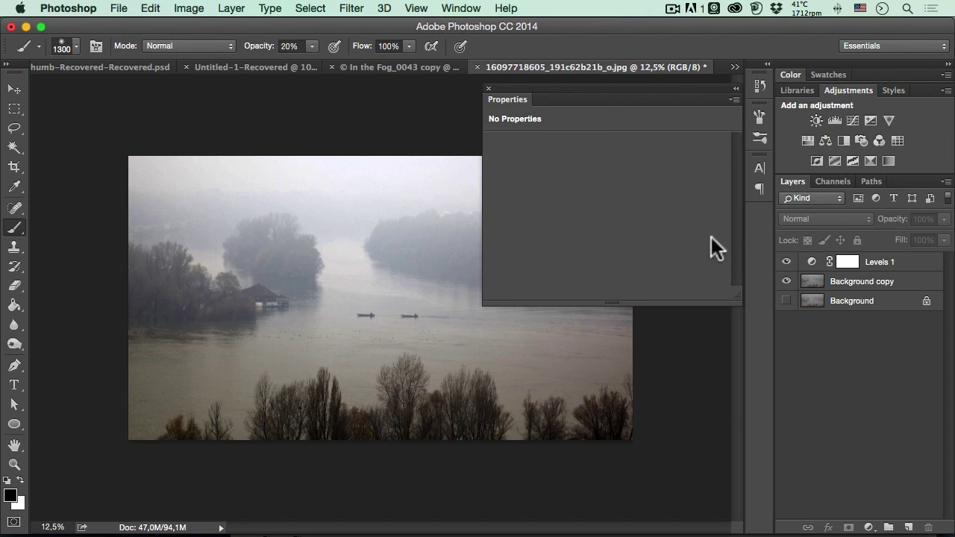
drag(501, 98, 690, 351)
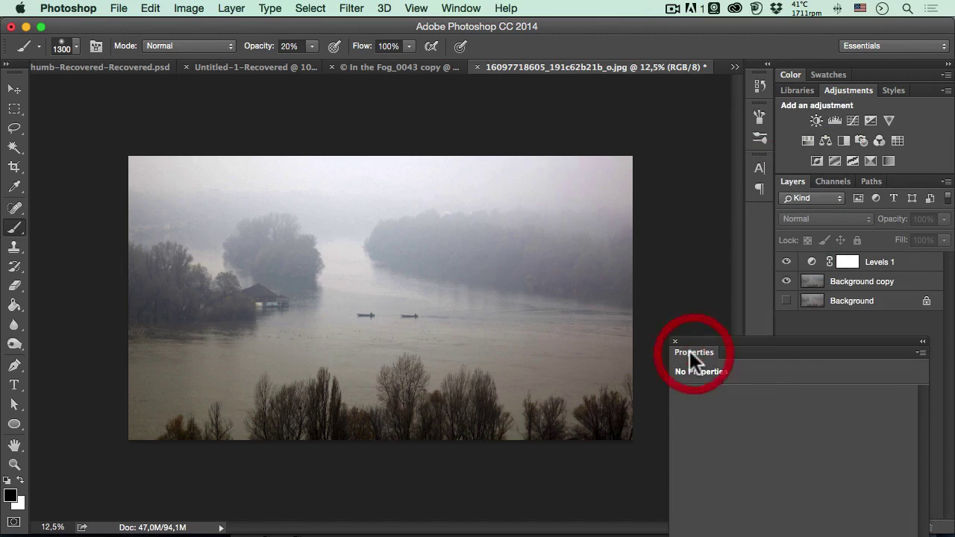
- Marquee-select from the top edge to just above the boats and add a Levels adjustment
click(14, 111)
drag(129, 157, 663, 300)
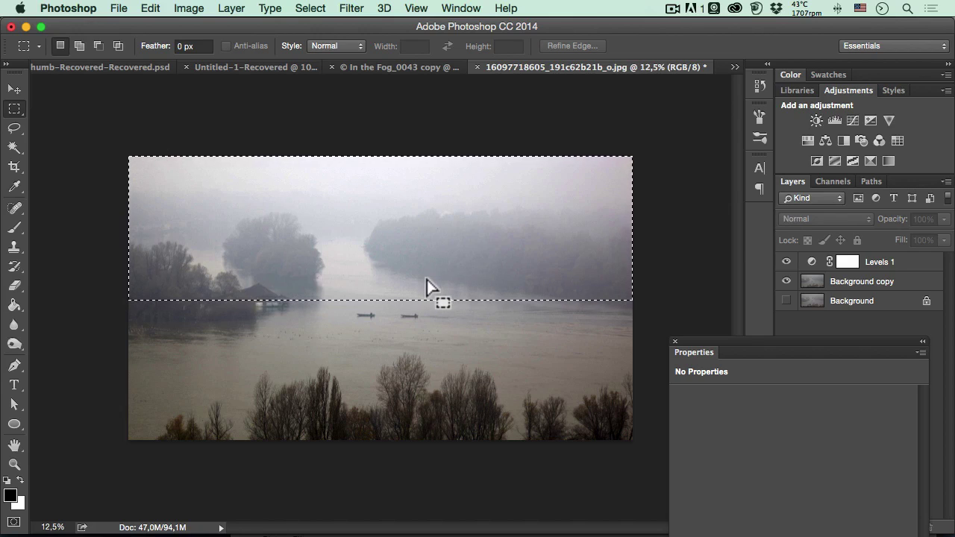
click(835, 120)
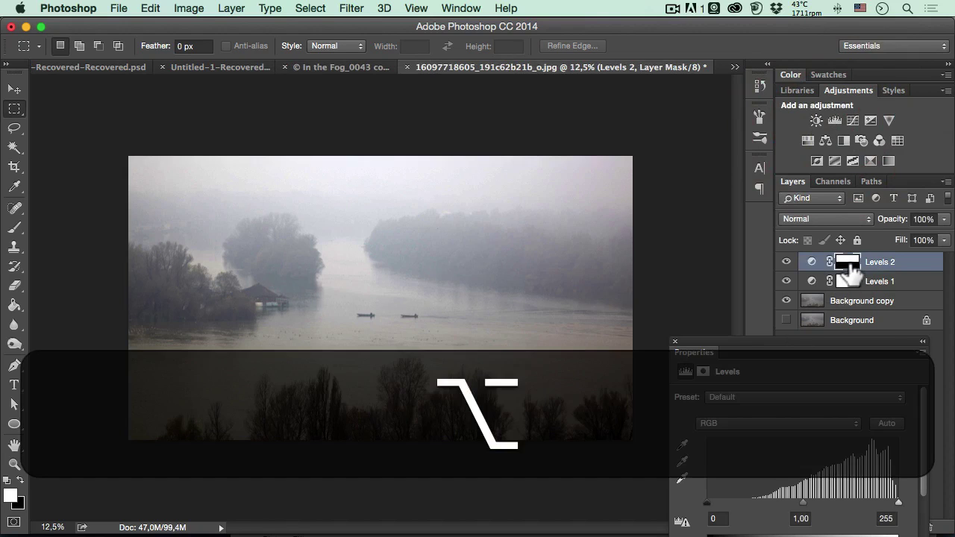
- Inspect the Levels 2 mask on the canvas, then dock and collapse the Properties panel
alt+click(847, 264)
alt+click(848, 263)
alt+click(847, 264)
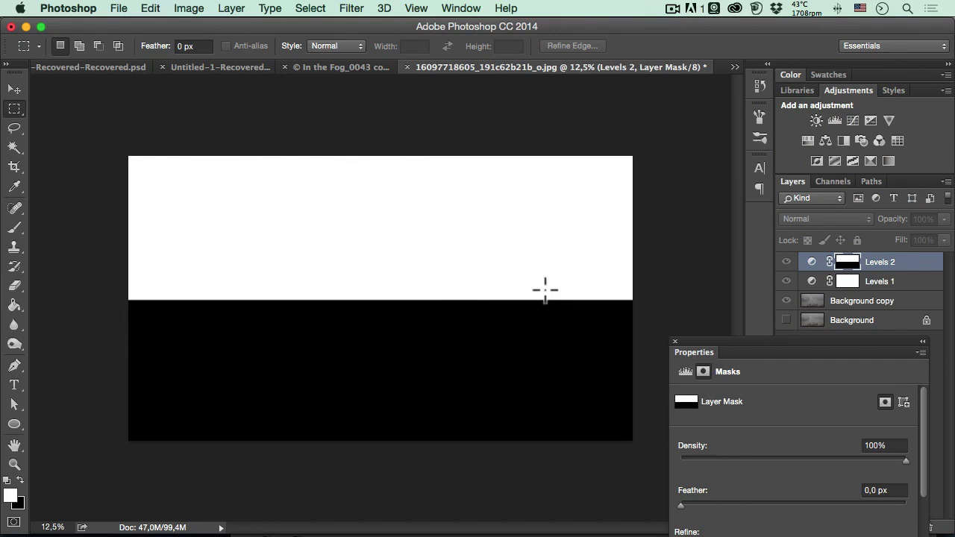
alt+click(847, 264)
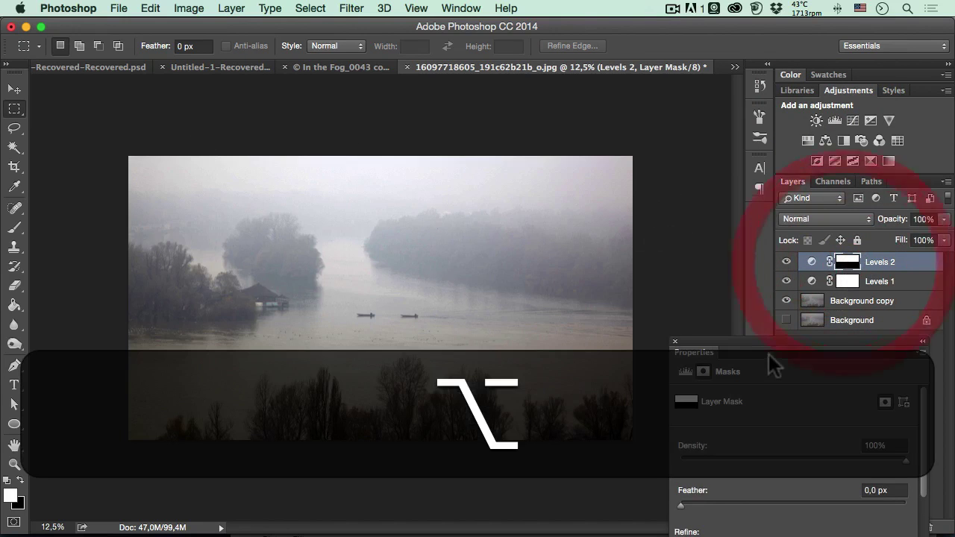
mouse_move(764, 357)
mouse_down()
mouse_move(761, 324)
mouse_move(768, 373)
mouse_up()
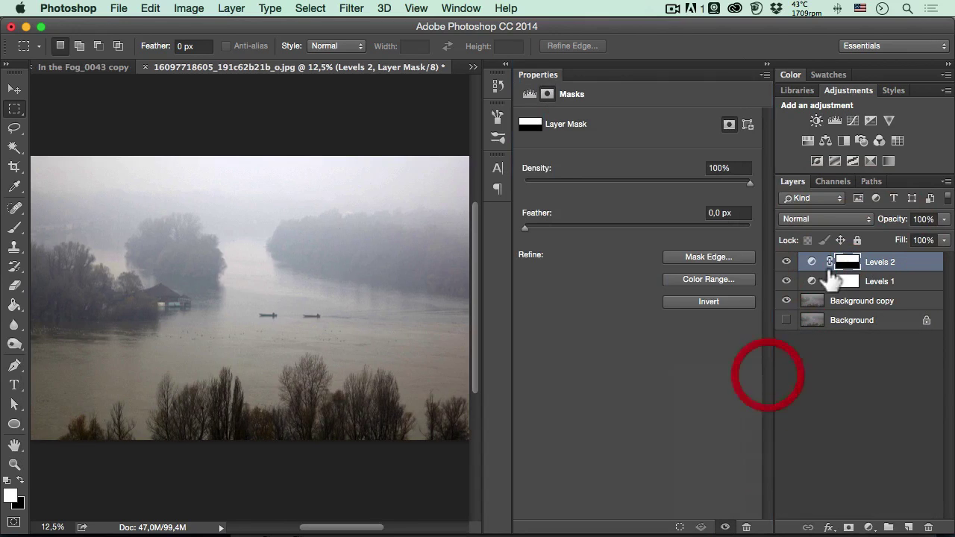
click(767, 62)
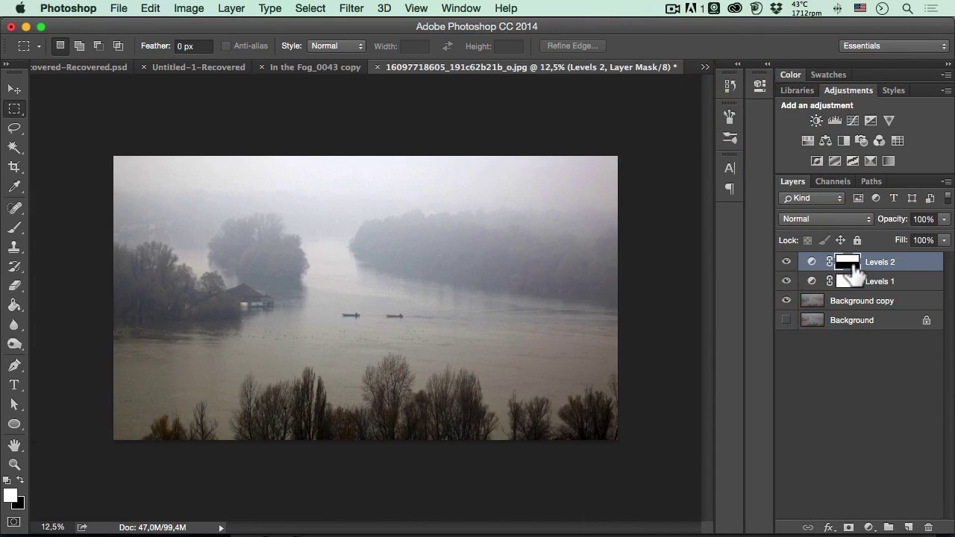
- Set Levels 2 input levels to black 57 and midtones 0,61, then close Properties
double_click(812, 263)
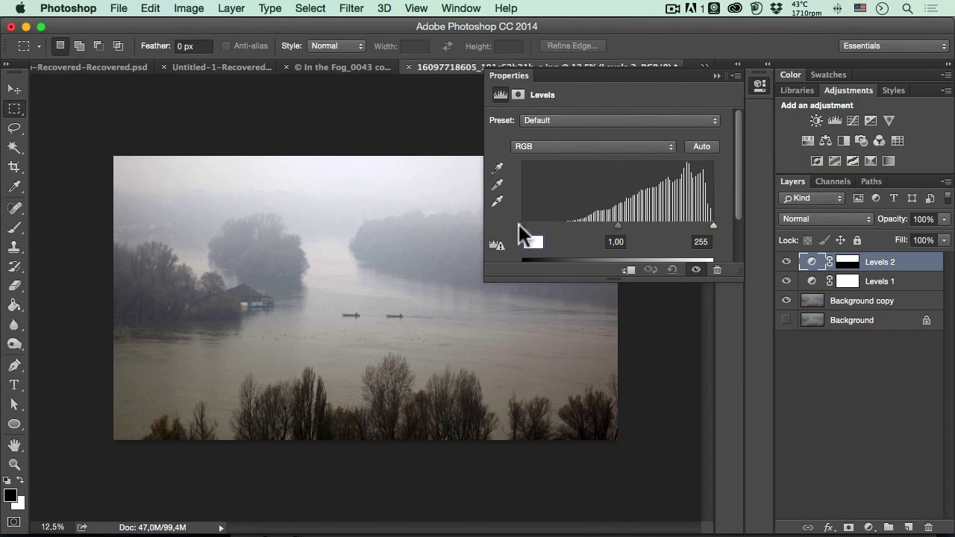
drag(523, 224, 567, 233)
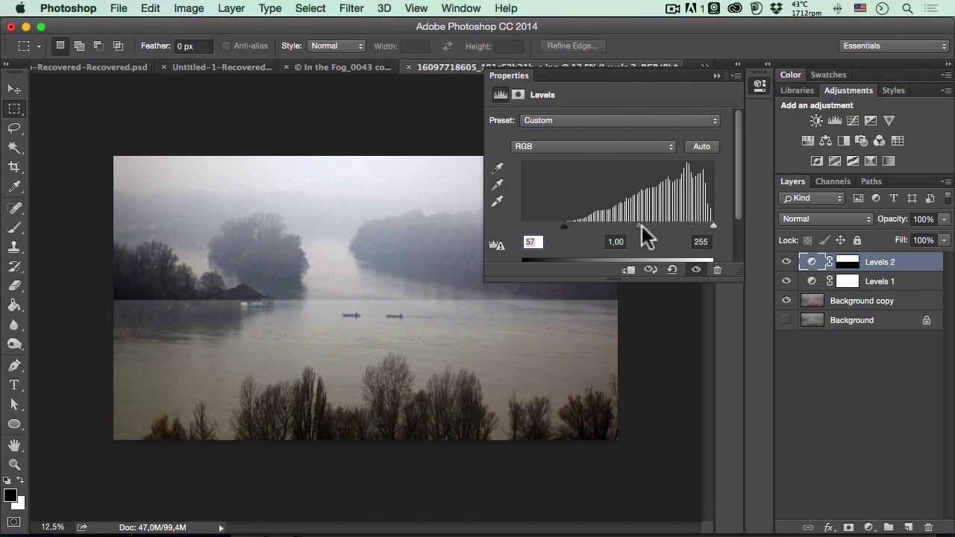
drag(641, 225, 660, 221)
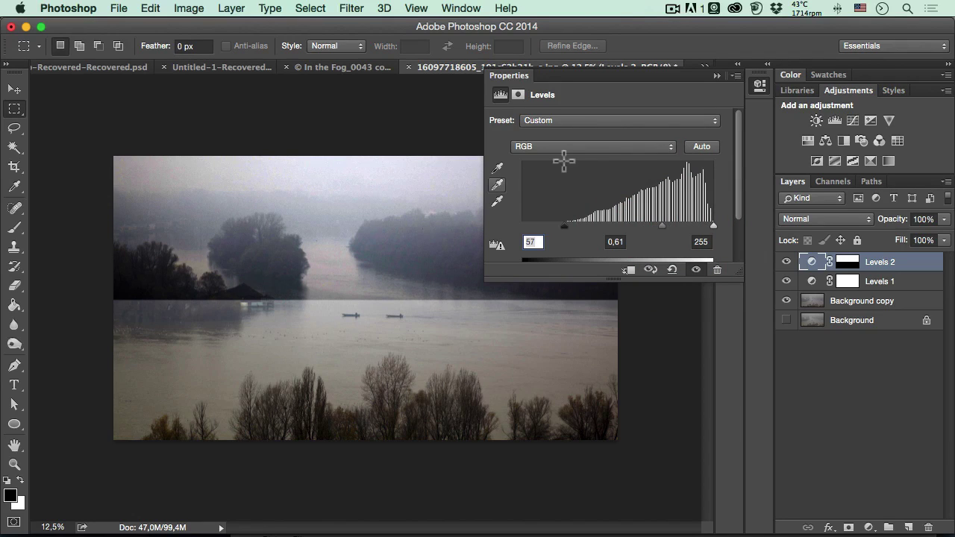
click(759, 85)
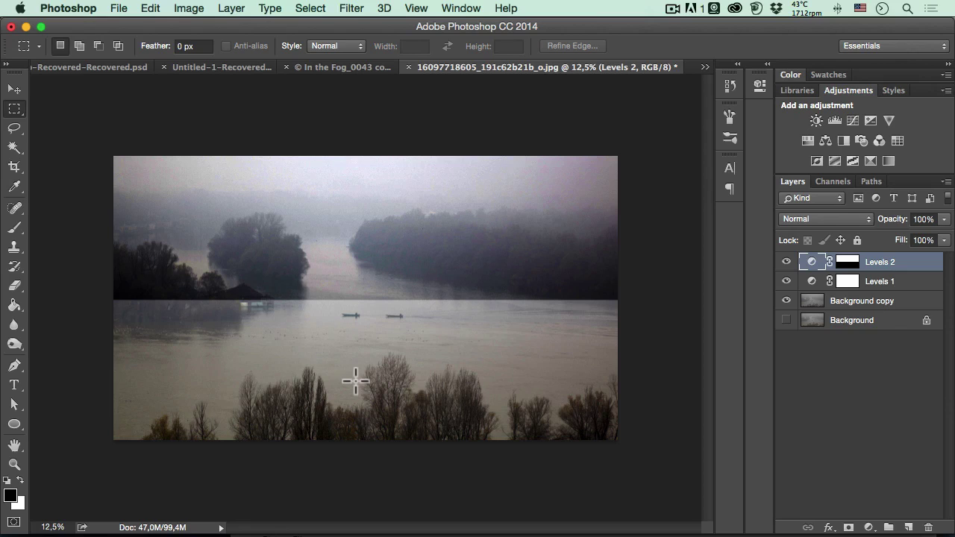
- Paint on the Levels 2 mask at 50% brush opacity along the horizon and water
click(15, 228)
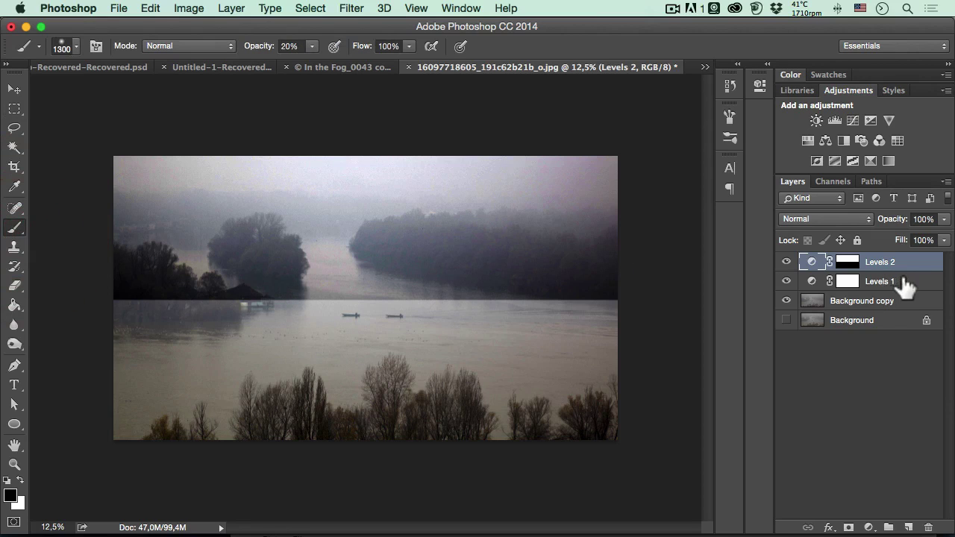
click(849, 262)
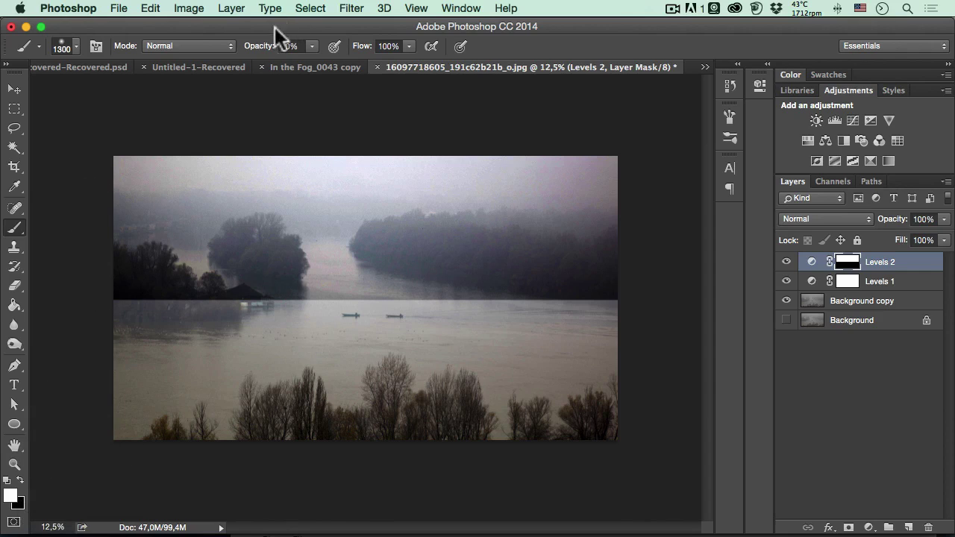
mouse_move(256, 47)
mouse_down()
mouse_move(277, 47)
mouse_move(257, 58)
mouse_up()
mouse_move(115, 294)
mouse_down()
mouse_move(343, 303)
mouse_move(538, 286)
mouse_up()
mouse_move(597, 293)
mouse_down()
mouse_move(261, 311)
mouse_move(88, 297)
mouse_move(91, 284)
mouse_move(191, 305)
mouse_move(343, 306)
mouse_move(580, 281)
mouse_up()
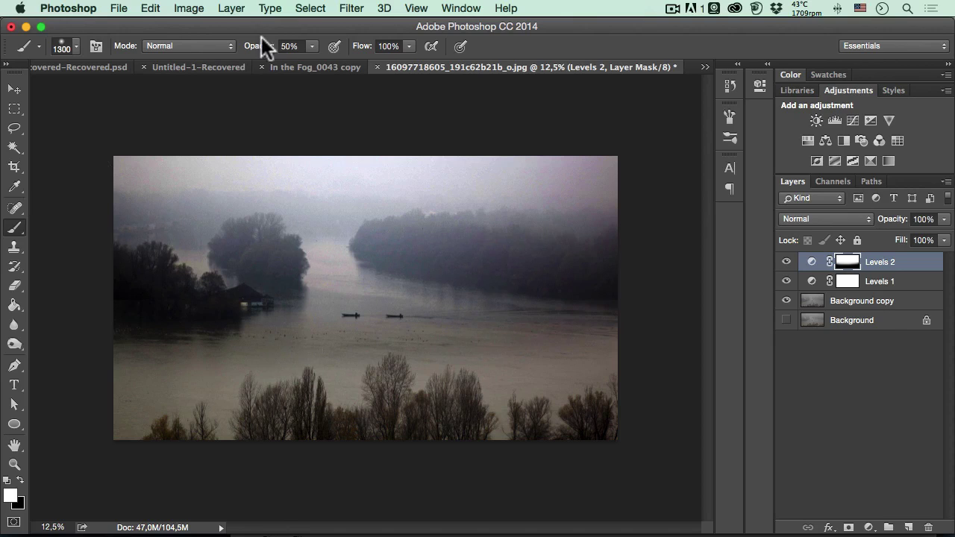
- Brush black at 20% opacity, size 1900, over the lower water and trees
drag(257, 45, 235, 50)
click(20, 480)
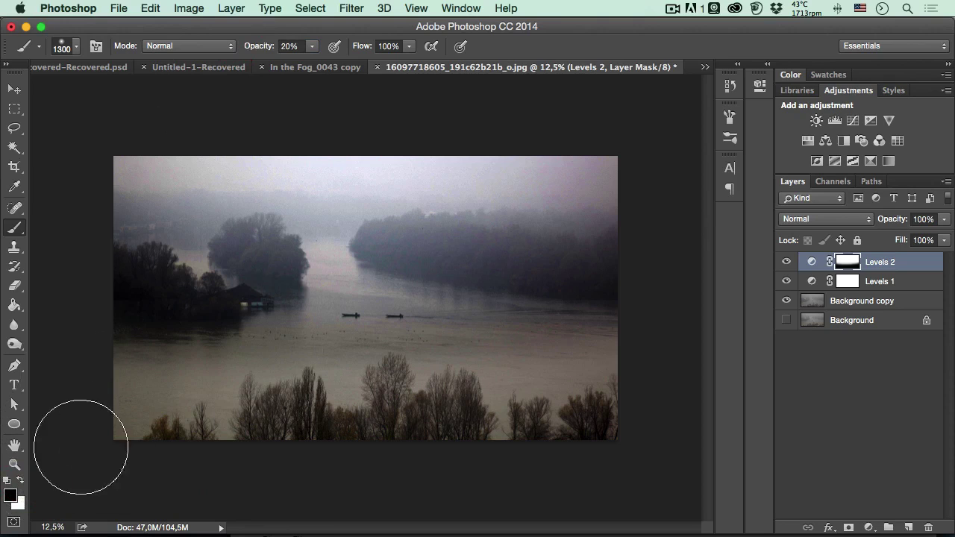
key(bracketright)
key(bracketright)
key(bracketright)
key(bracketright)
key(bracketright)
key(bracketright)
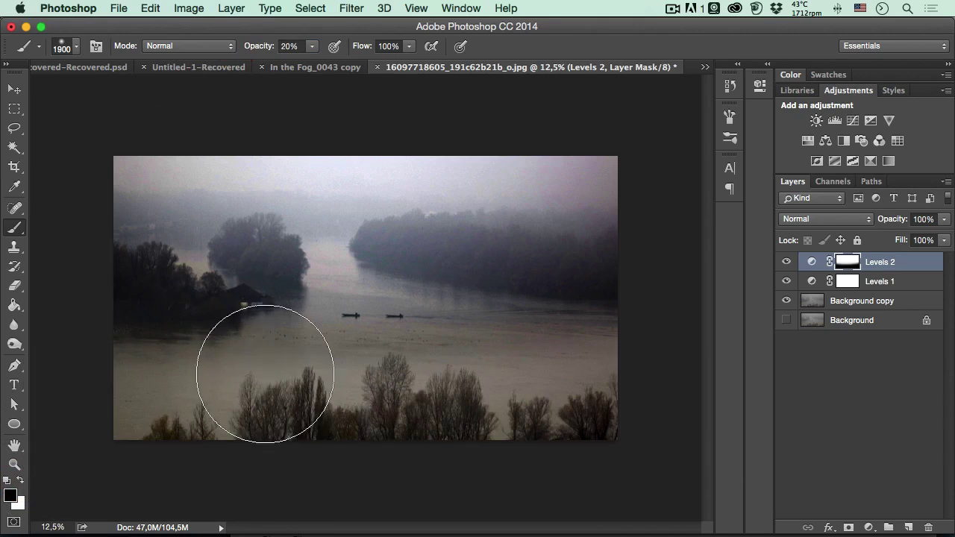
mouse_move(644, 291)
mouse_down()
mouse_move(461, 363)
mouse_move(185, 368)
mouse_move(94, 309)
mouse_move(98, 320)
mouse_move(401, 398)
mouse_move(630, 346)
mouse_up()
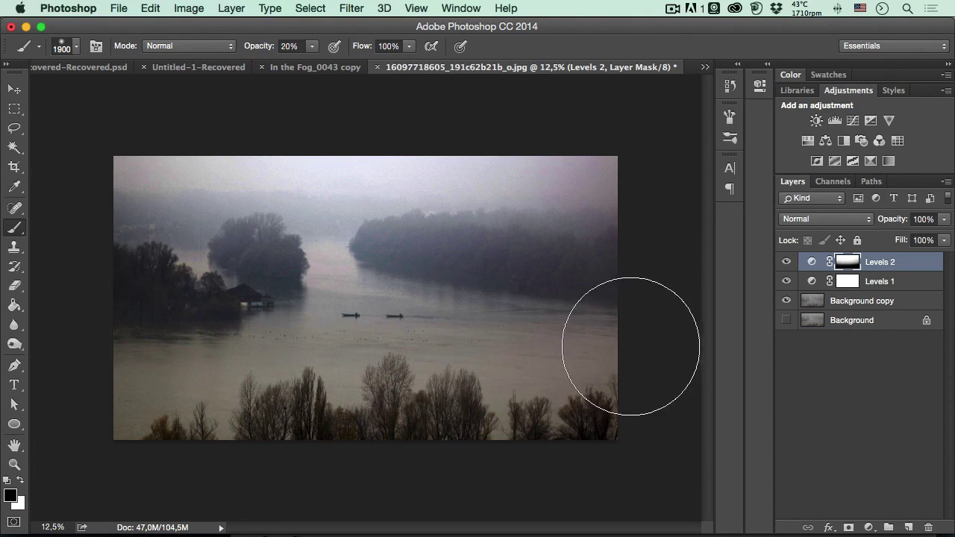
- Compare Levels 2 on and off, then set Levels 2 opacity to 80% and Levels 1 to 90%
click(786, 262)
click(787, 262)
click(787, 262)
click(786, 262)
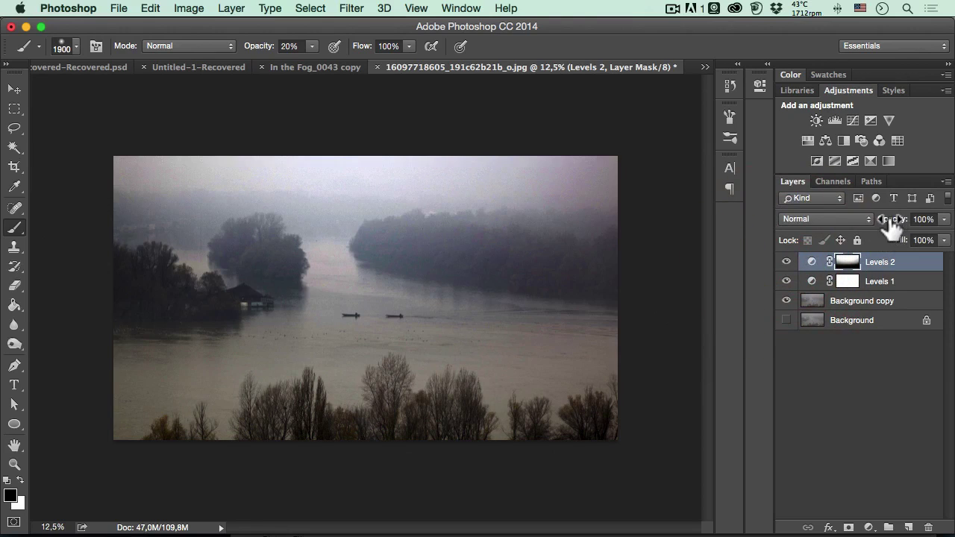
drag(886, 222, 875, 224)
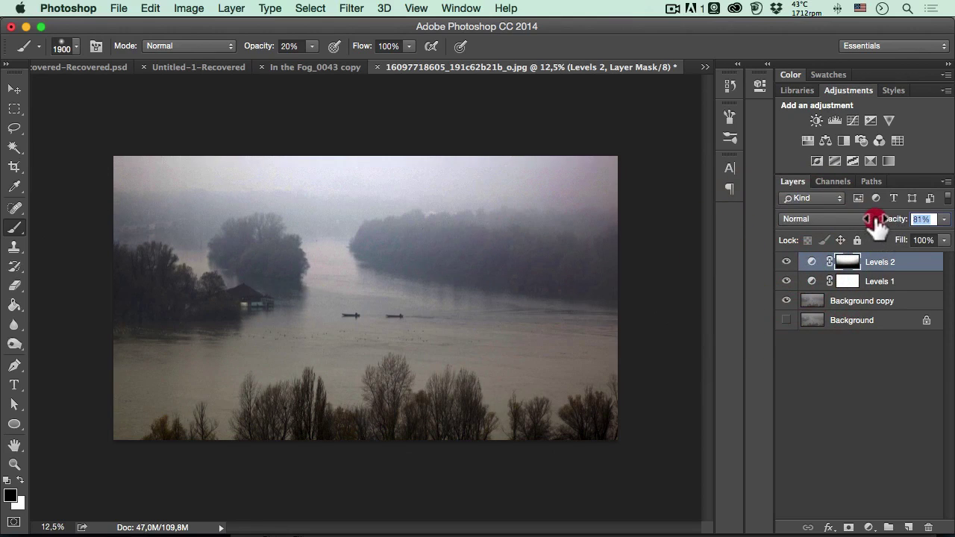
click(884, 282)
drag(887, 224, 882, 229)
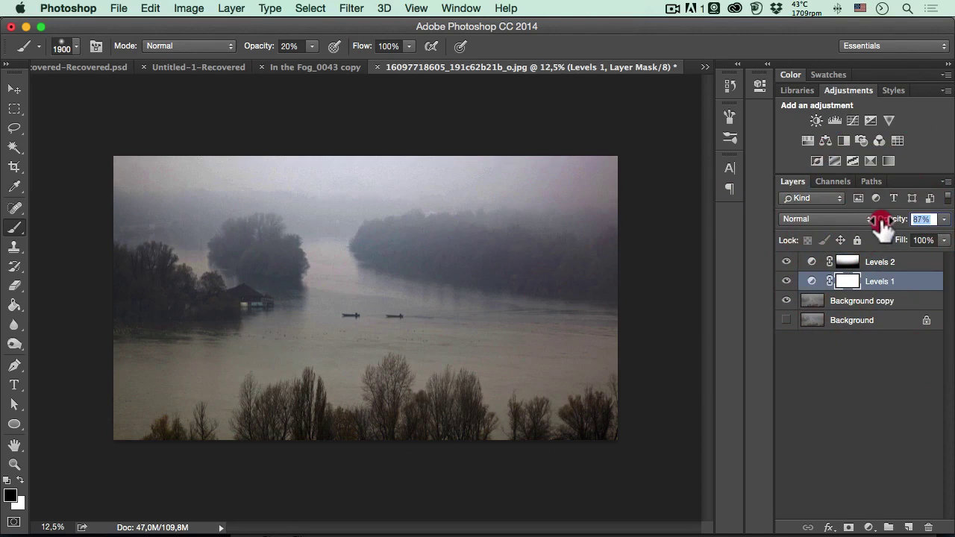
click(892, 262)
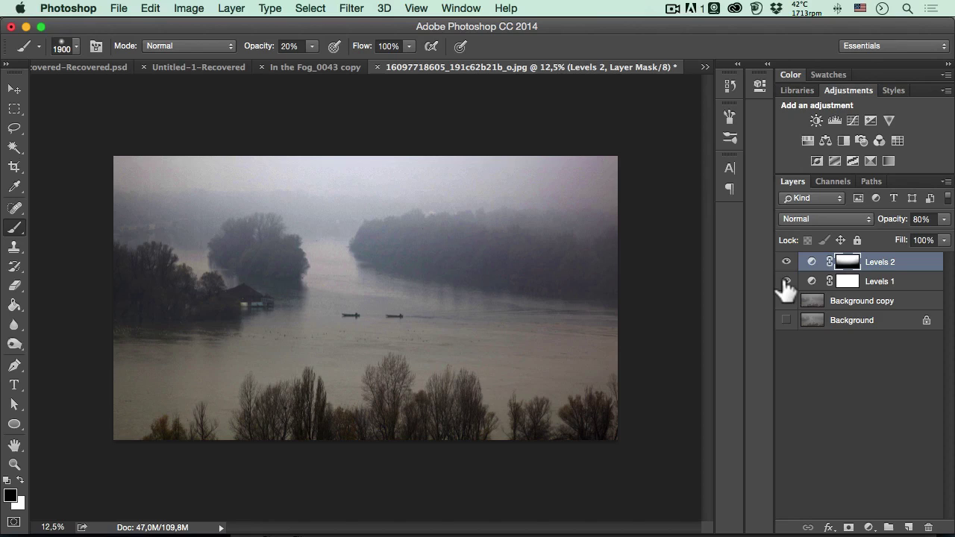
- Show Background copy and briefly solo it to compare with the original foggy photo
drag(786, 281, 787, 300)
key(alt)
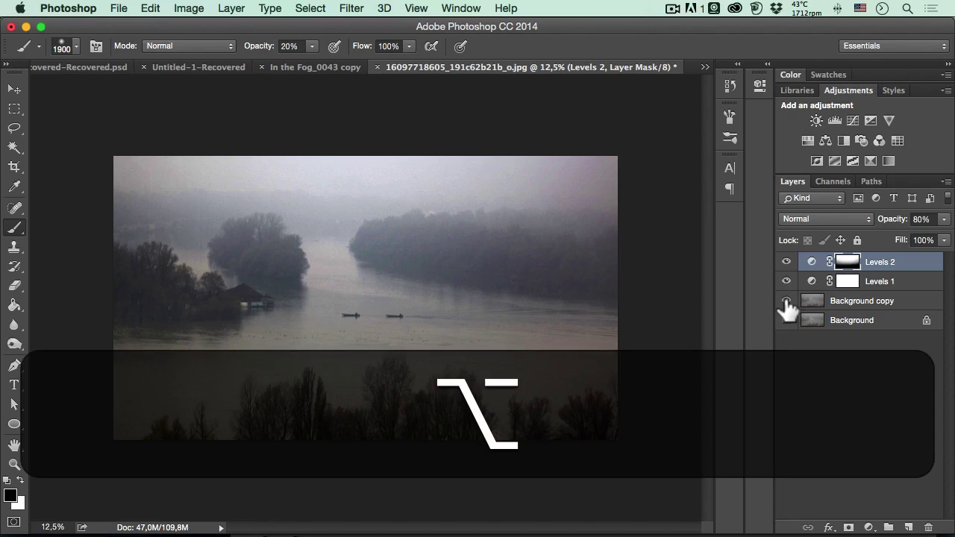
alt+click(786, 302)
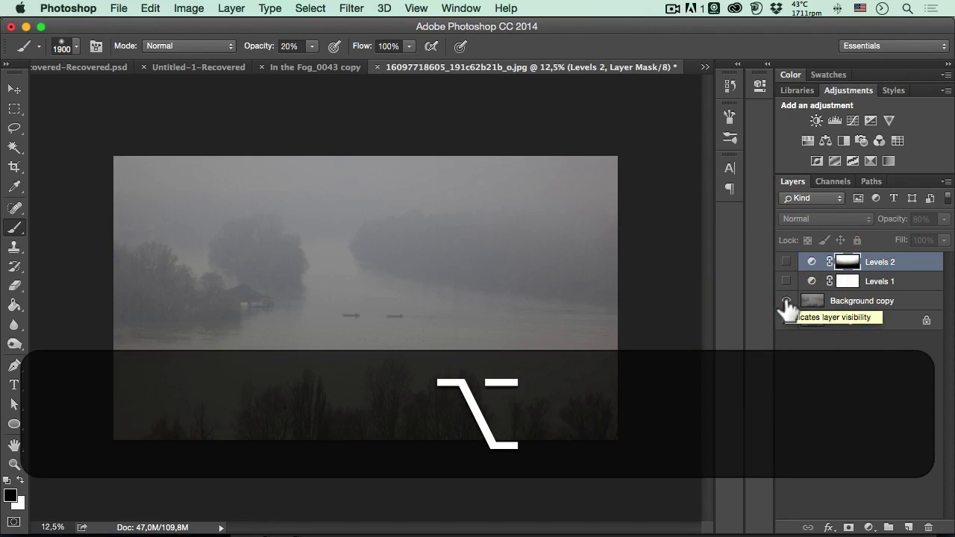
alt+click(786, 302)
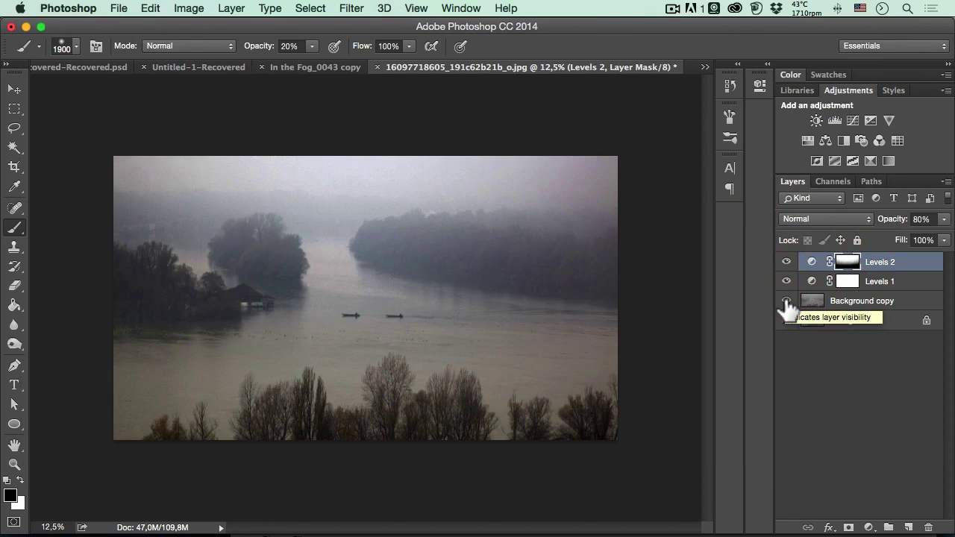
- Merge Levels 2, Levels 1 and Background copy into one layer, then duplicate it as Levels 2 copy
click(907, 263)
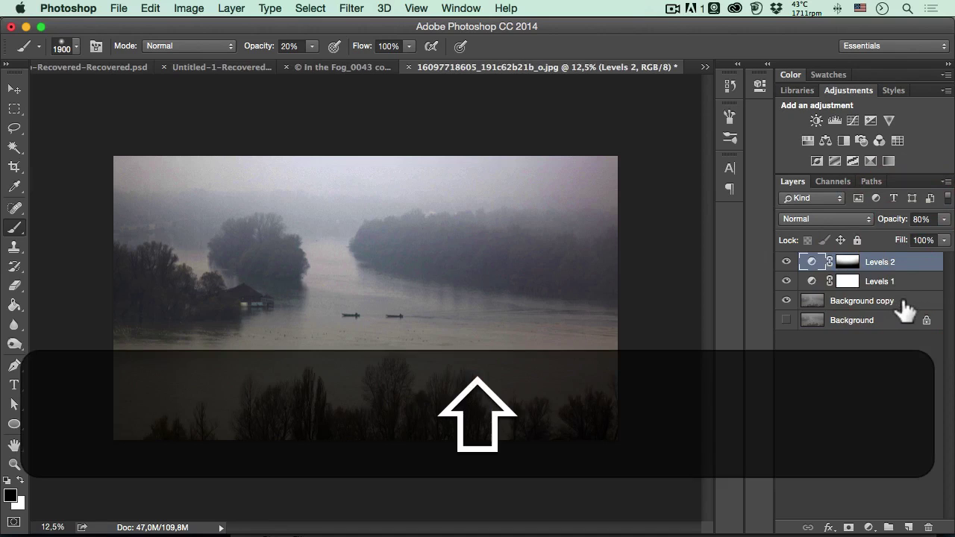
shift+click(905, 302)
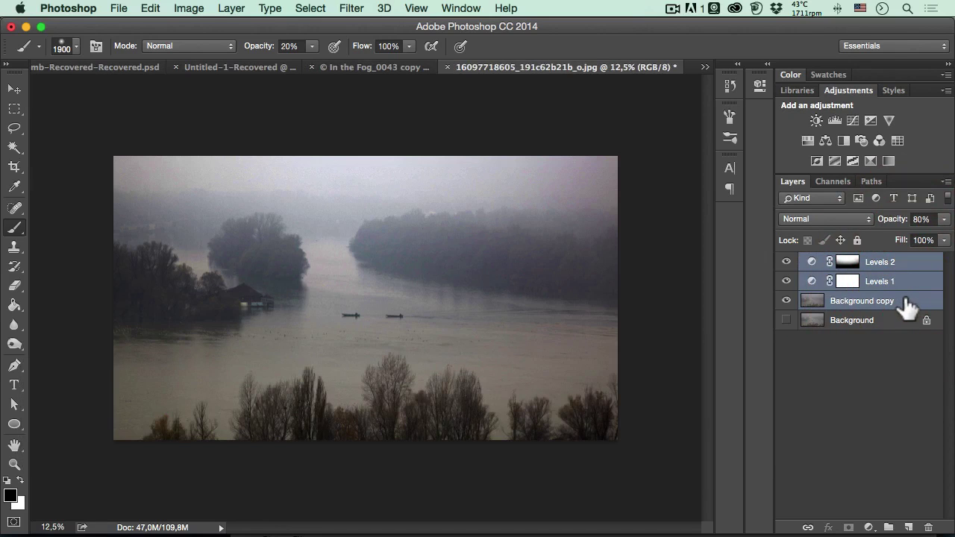
right_click(904, 298)
mouse_move(810, 525)
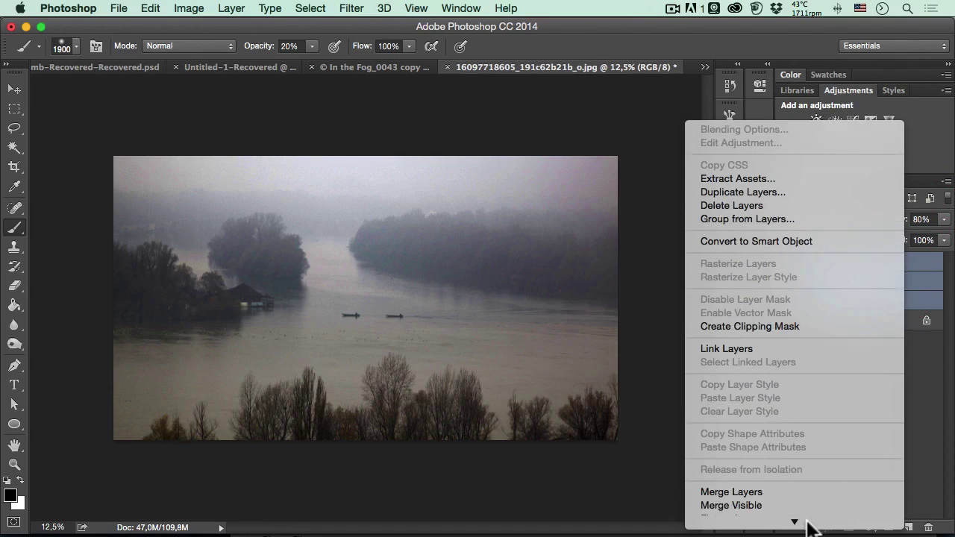
click(753, 372)
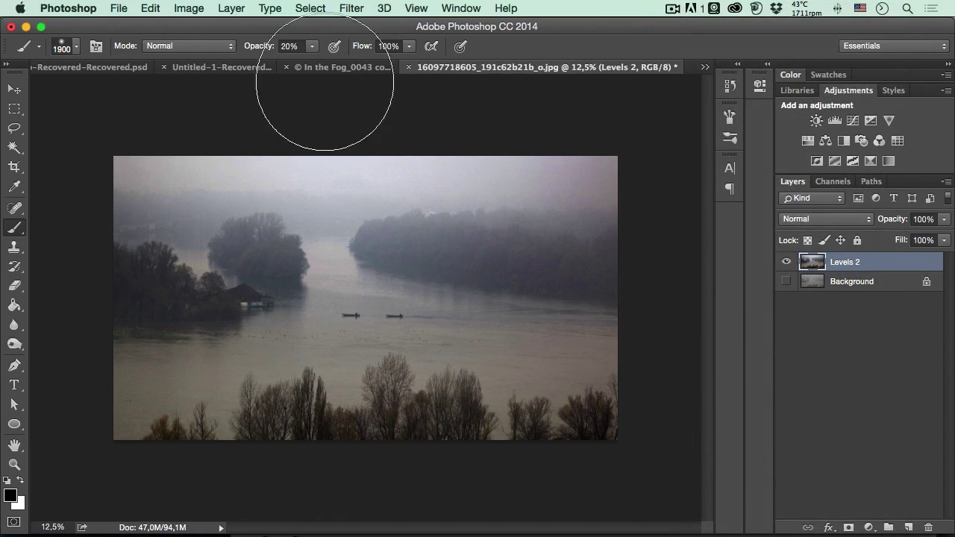
drag(888, 281, 909, 526)
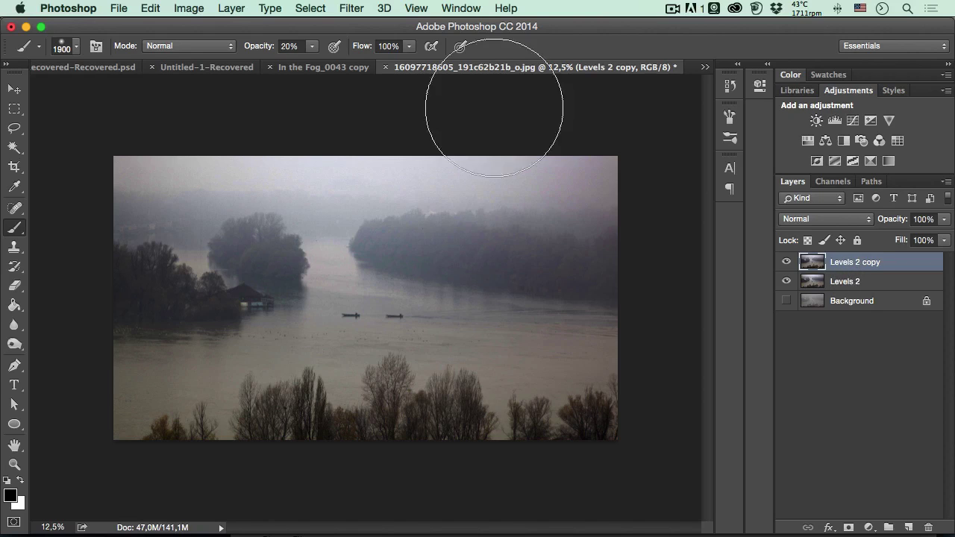
- Run Filter > Other > High Pass on the Levels 2 copy with a 10-pixel radius
click(351, 9)
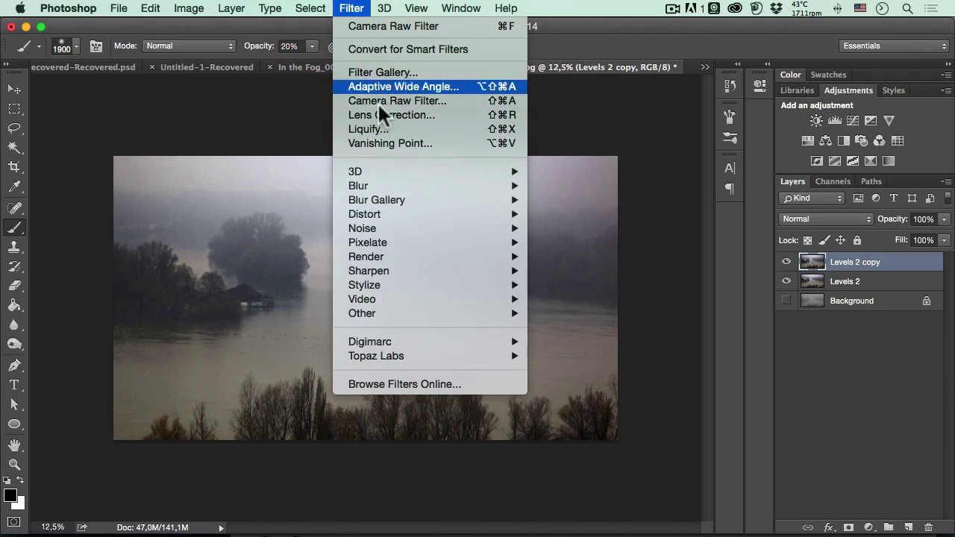
mouse_move(456, 315)
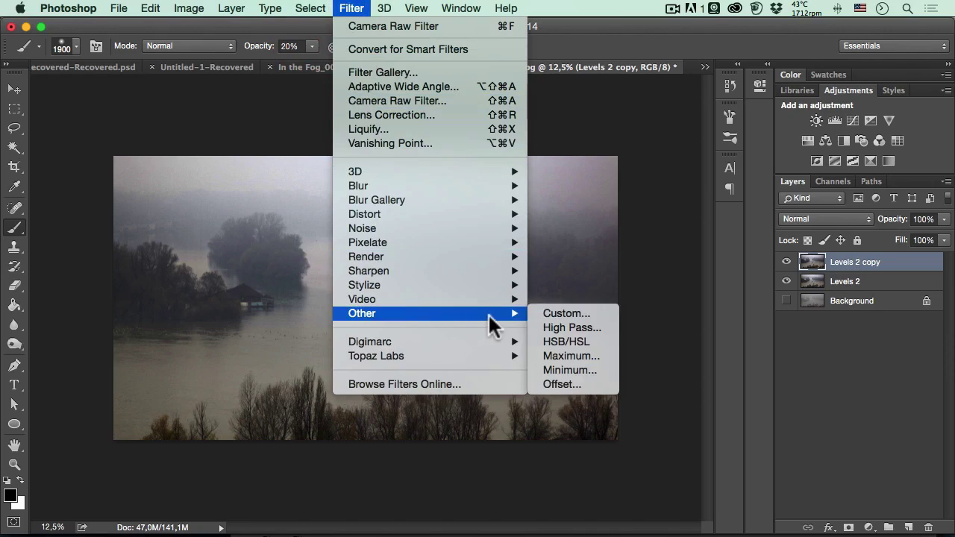
click(606, 326)
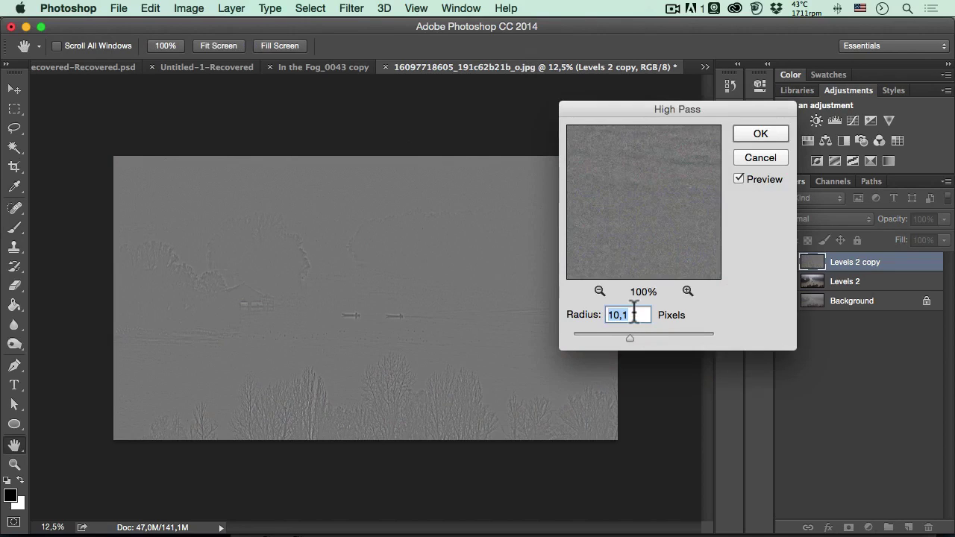
click(636, 314)
drag(593, 337, 580, 338)
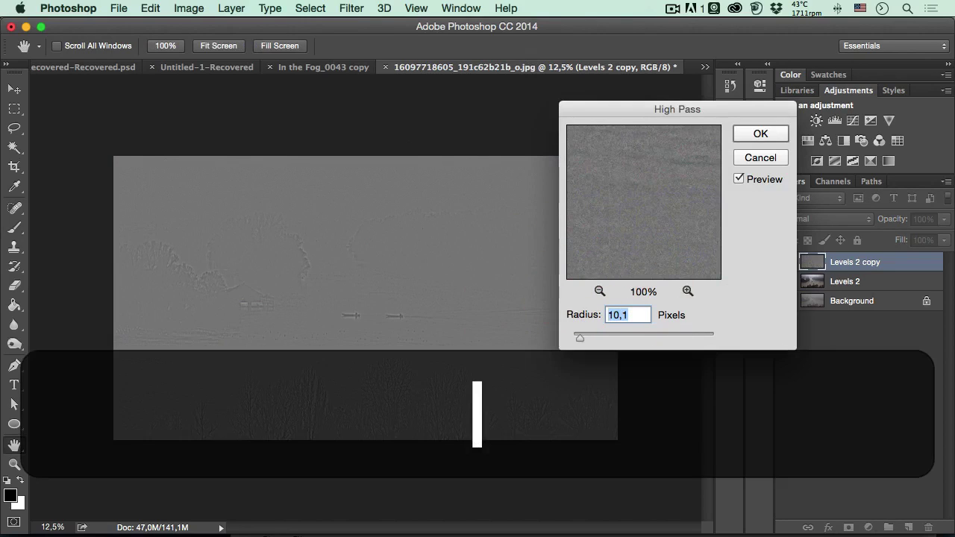
text(10)
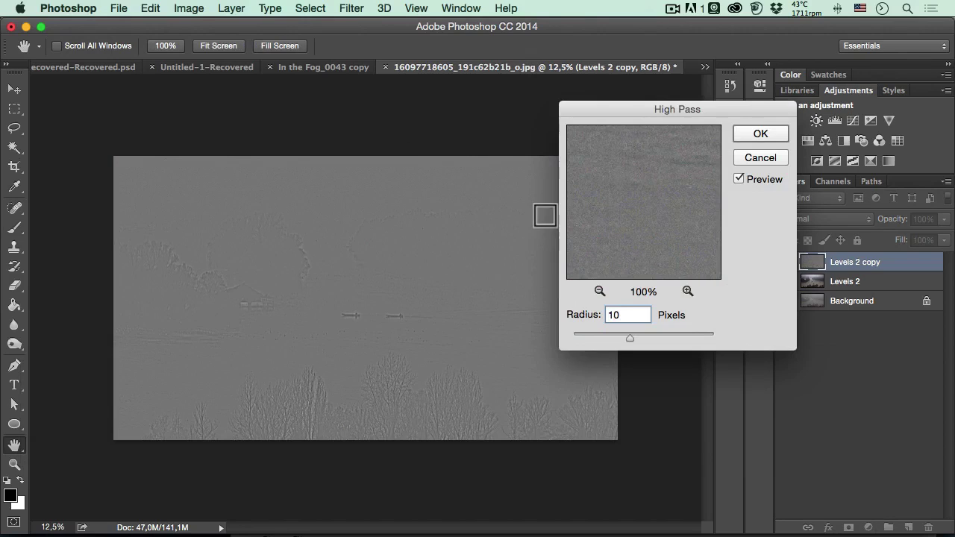
click(745, 132)
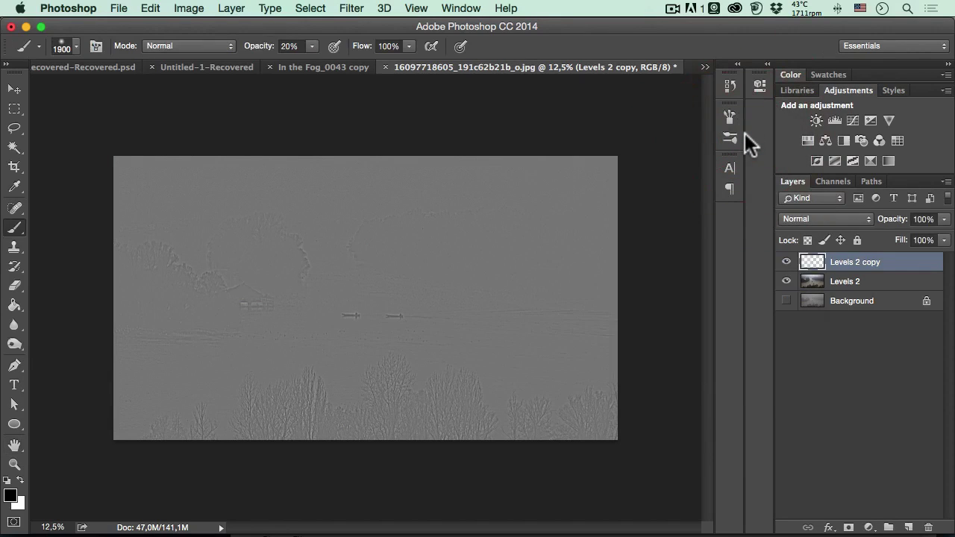
- Blend the High Pass copy in Hard Light and toggle its visibility to compare the boats close up
click(831, 218)
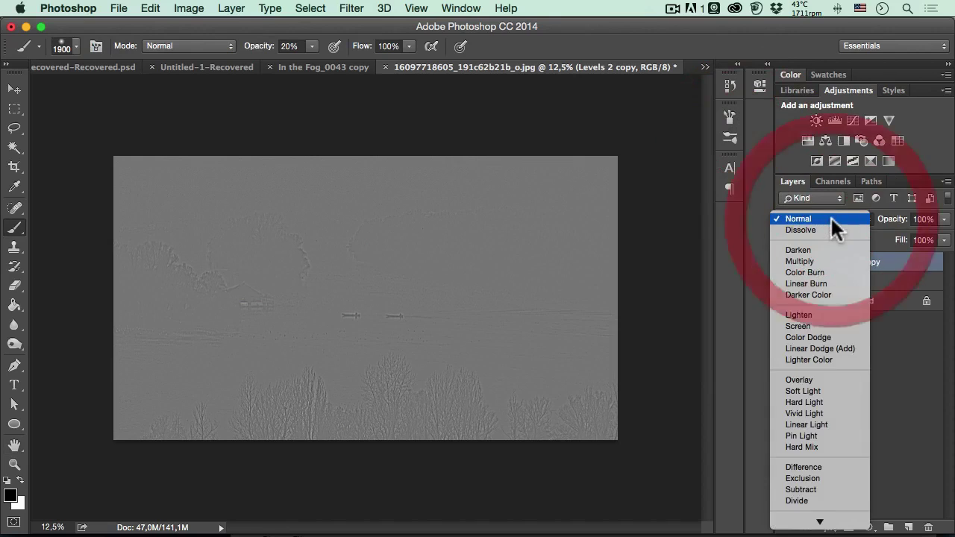
click(833, 402)
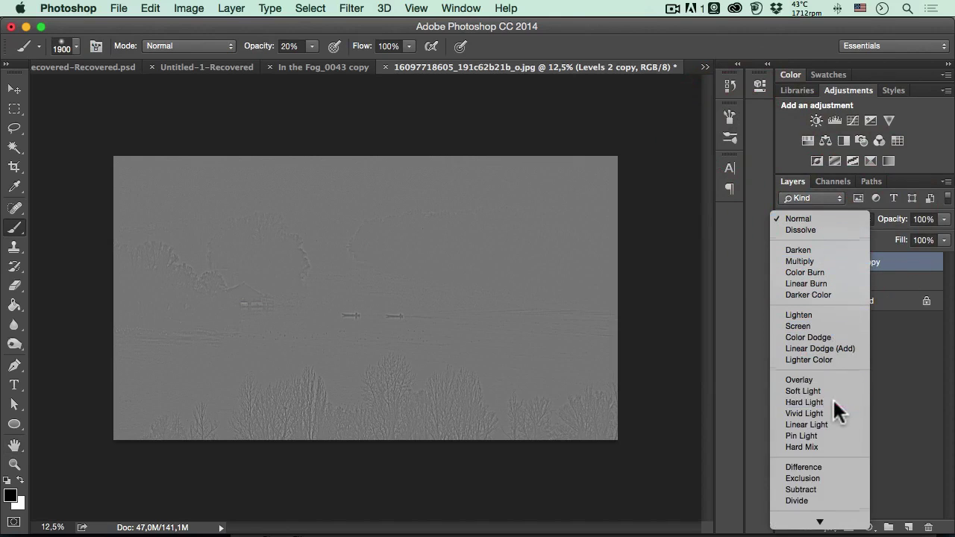
key(space)
super+click(352, 319)
super+click(347, 319)
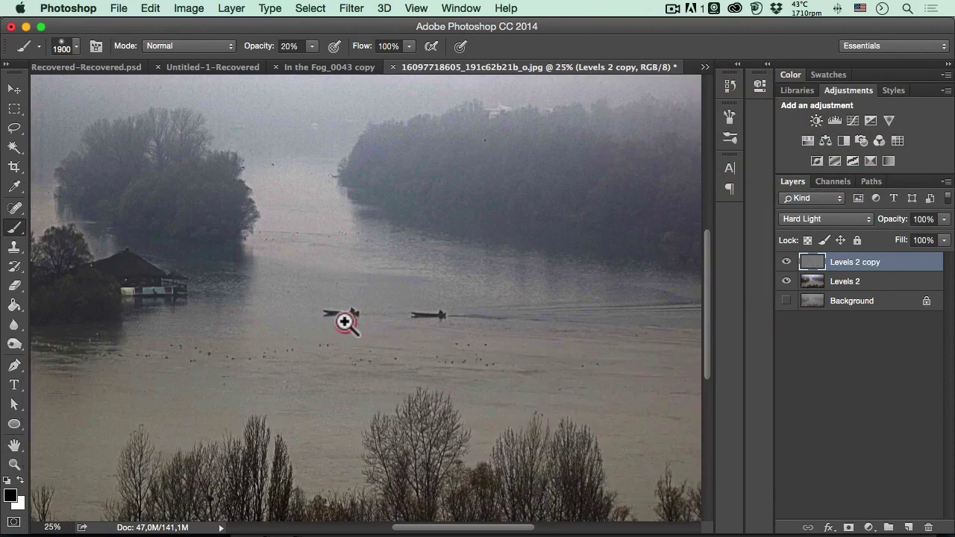
super+click(341, 320)
super+click(343, 318)
drag(343, 317, 480, 306)
alt+super+click(480, 306)
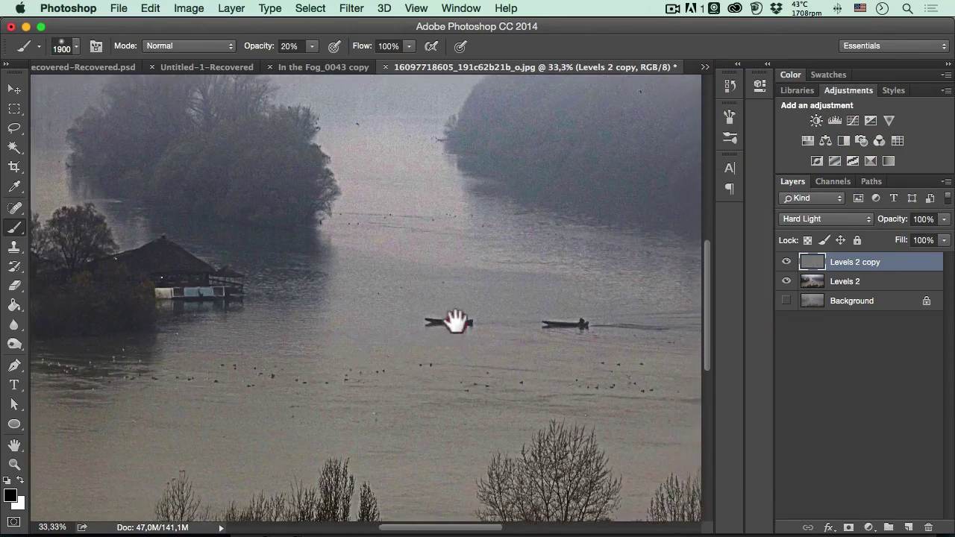
super+click(461, 323)
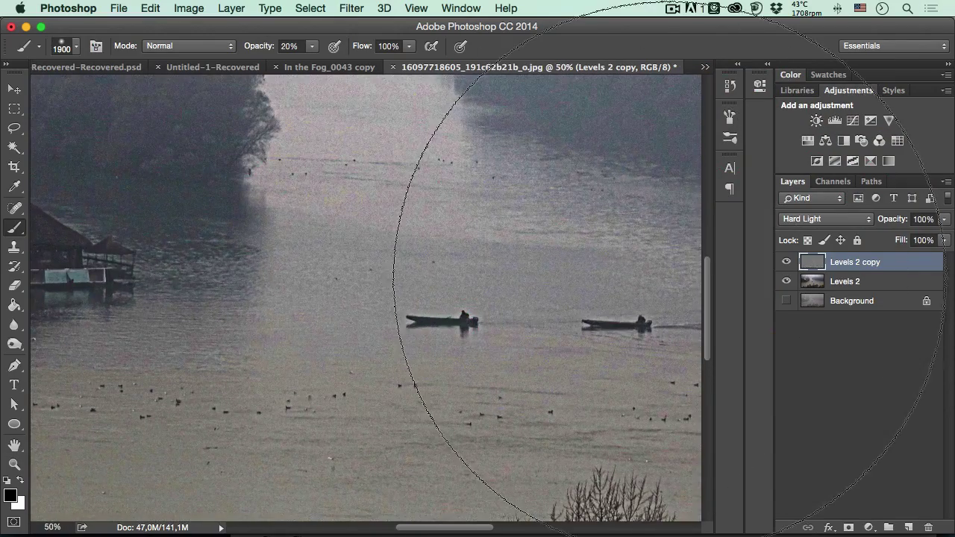
click(787, 264)
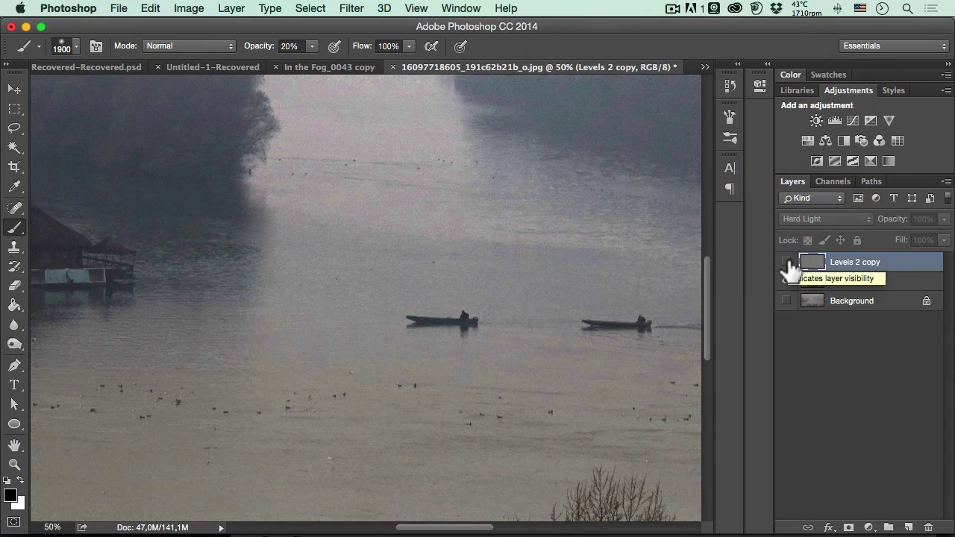
click(788, 263)
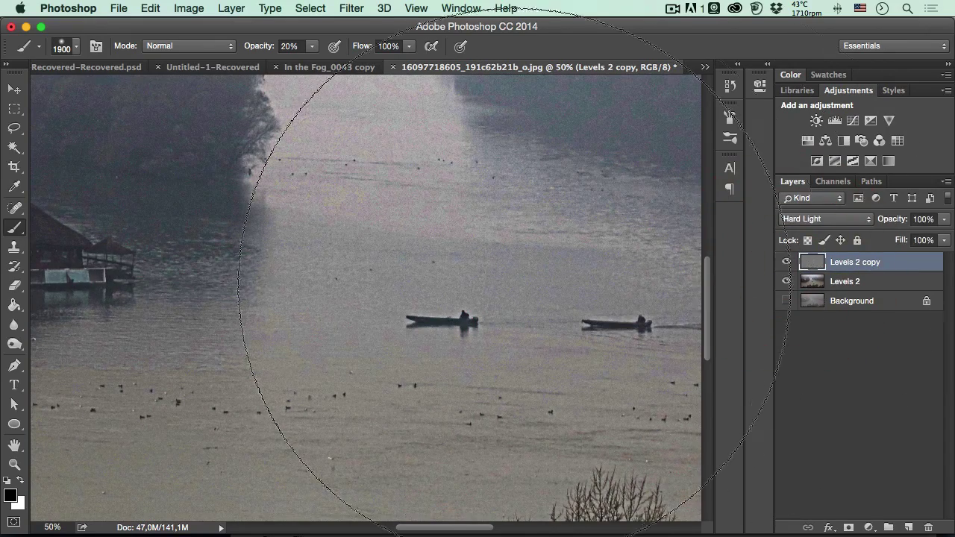
- Lower the Levels 2 copy's opacity to 80%
key(space)
alt+click(436, 273)
alt+click(437, 273)
alt+click(437, 272)
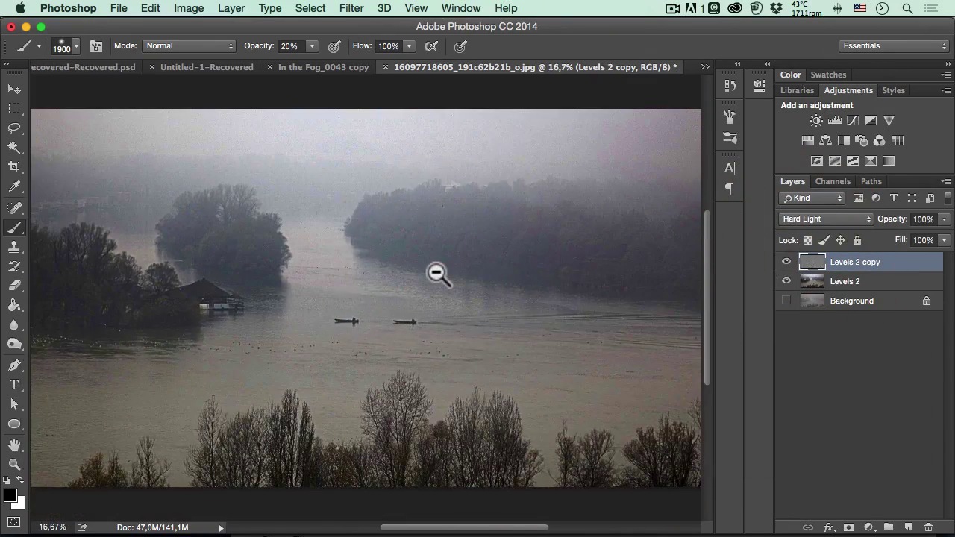
drag(892, 223, 876, 224)
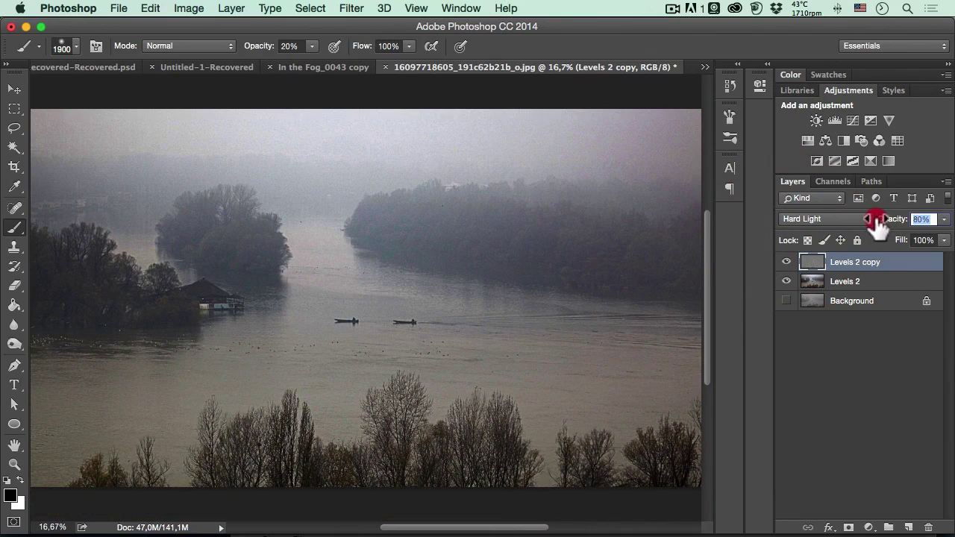
- Merge Levels 2 and its copy into one layer, then zoom out to fit the photo
key(shift)
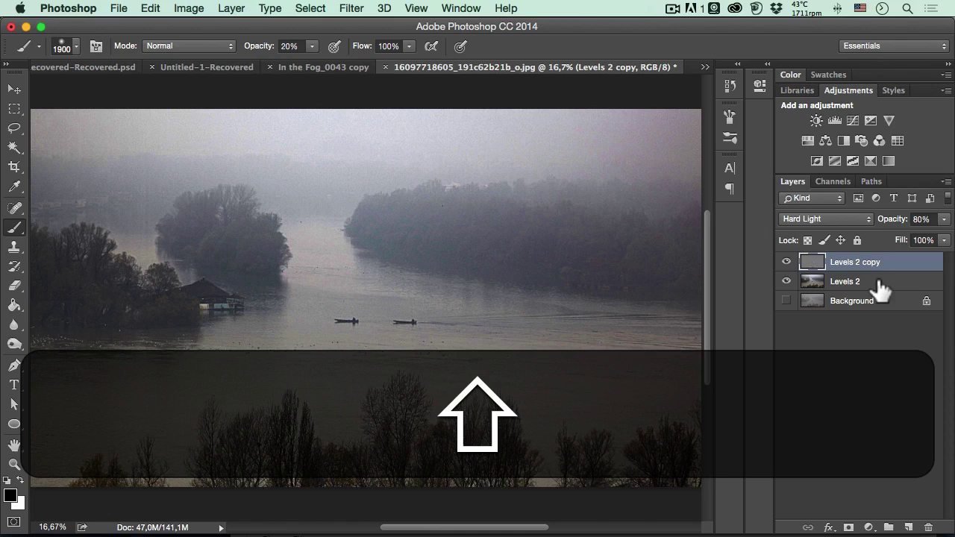
shift+click(884, 289)
right_click(893, 267)
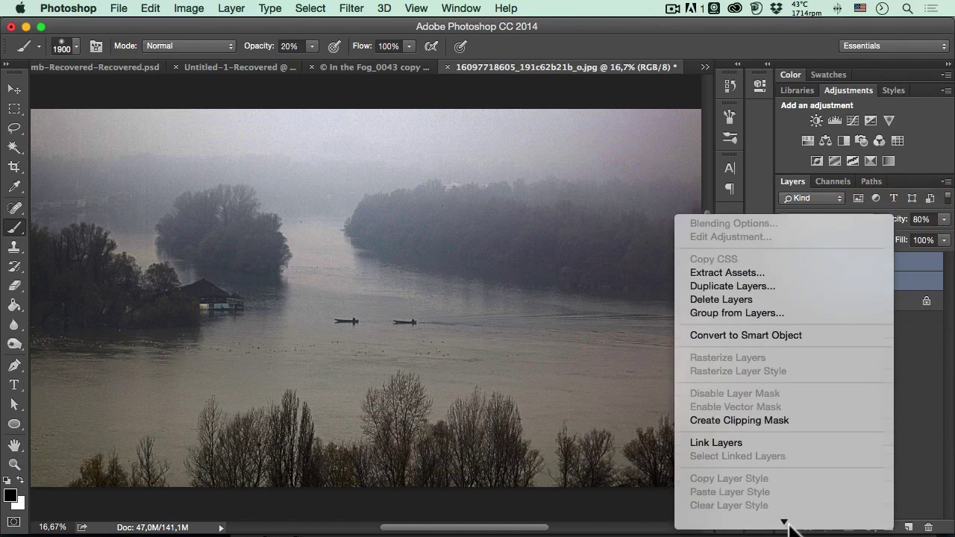
mouse_move(785, 522)
click(711, 370)
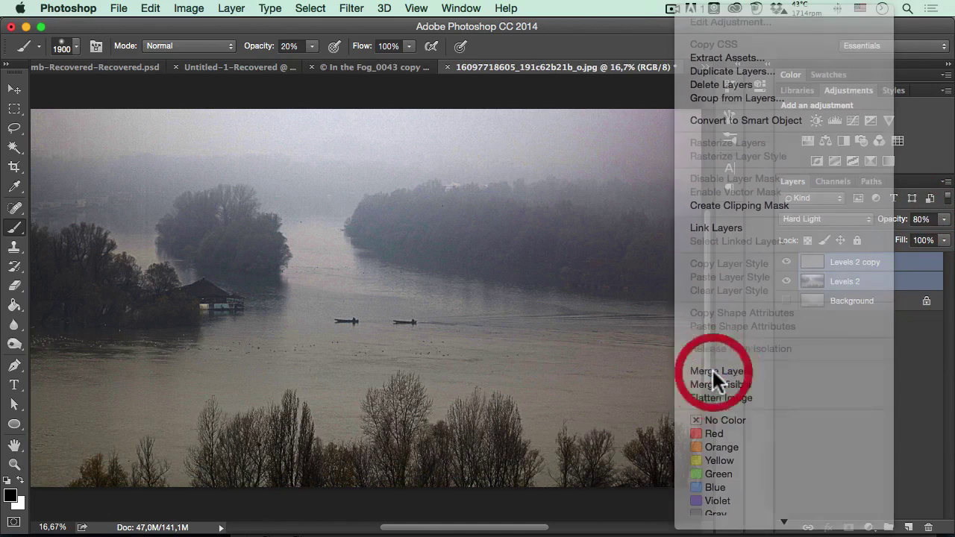
key(alt+space)
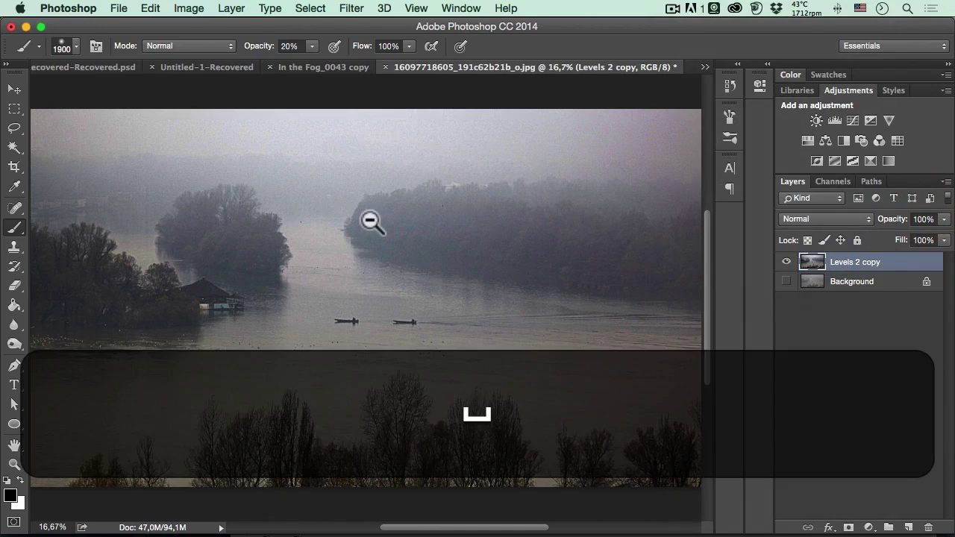
click(371, 221)
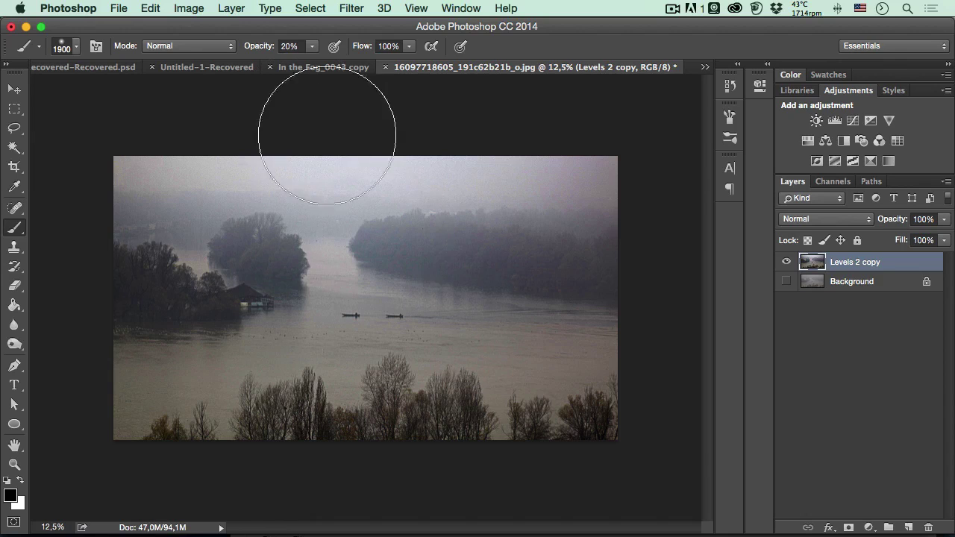
- Apply the Camera Raw Filter to the merged layer and raise Exposure to +0,30
click(350, 9)
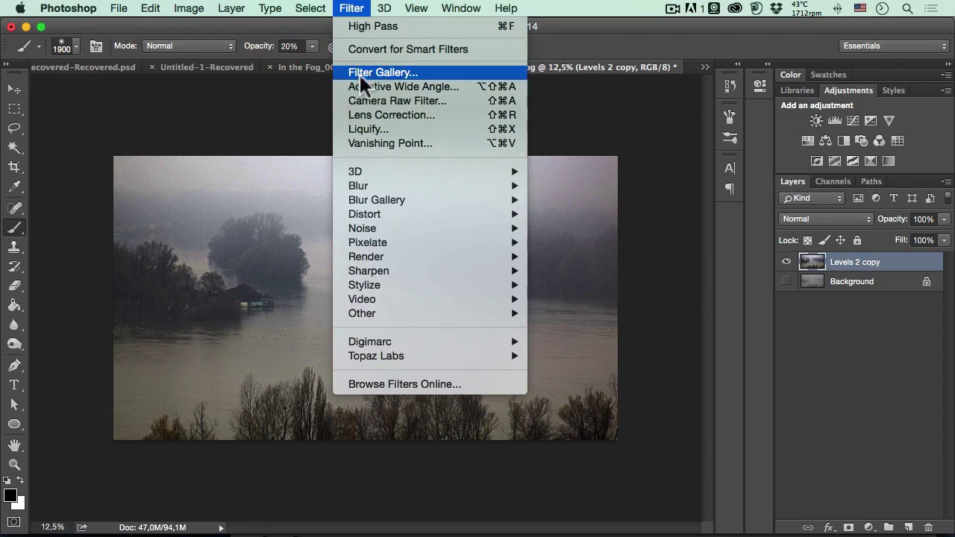
click(471, 100)
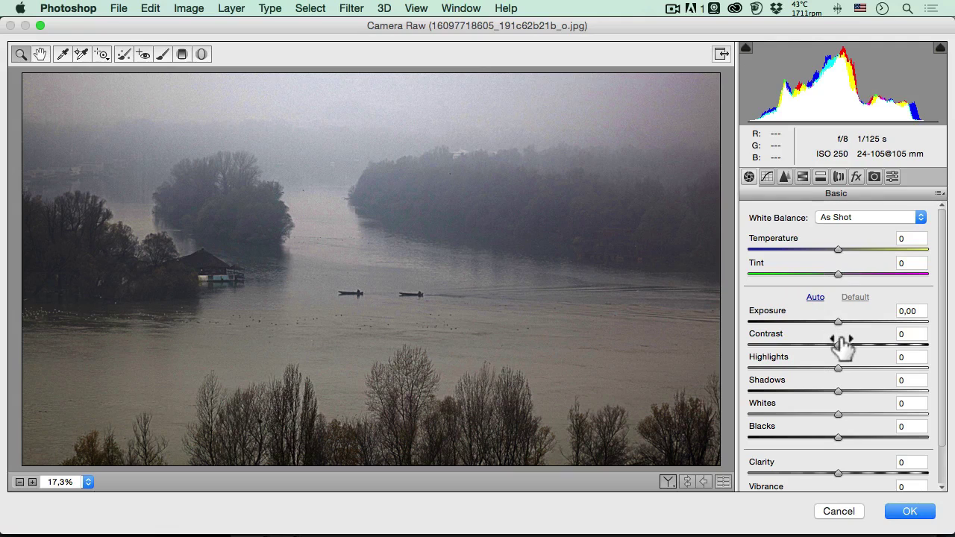
mouse_move(836, 318)
mouse_down()
mouse_move(847, 316)
mouse_move(810, 317)
mouse_move(840, 315)
mouse_up()
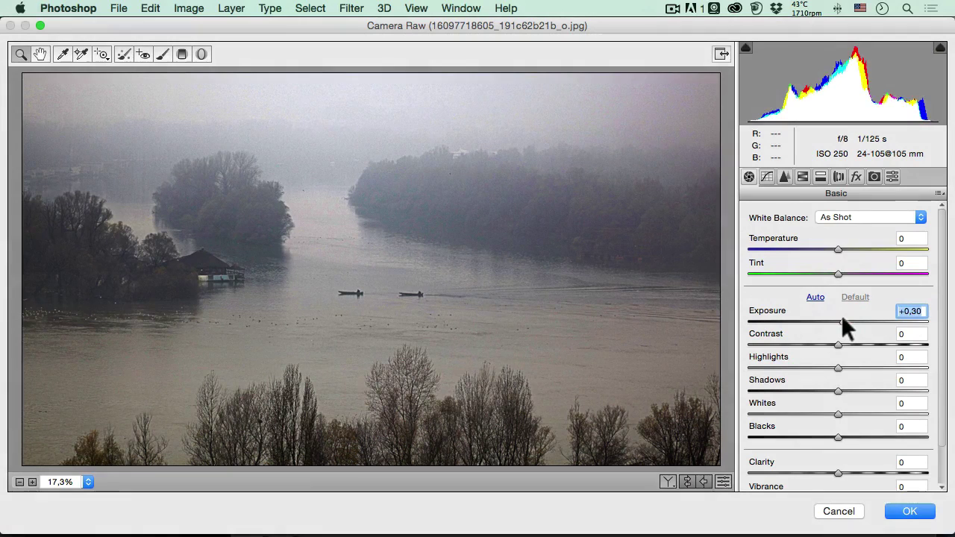
click(841, 314)
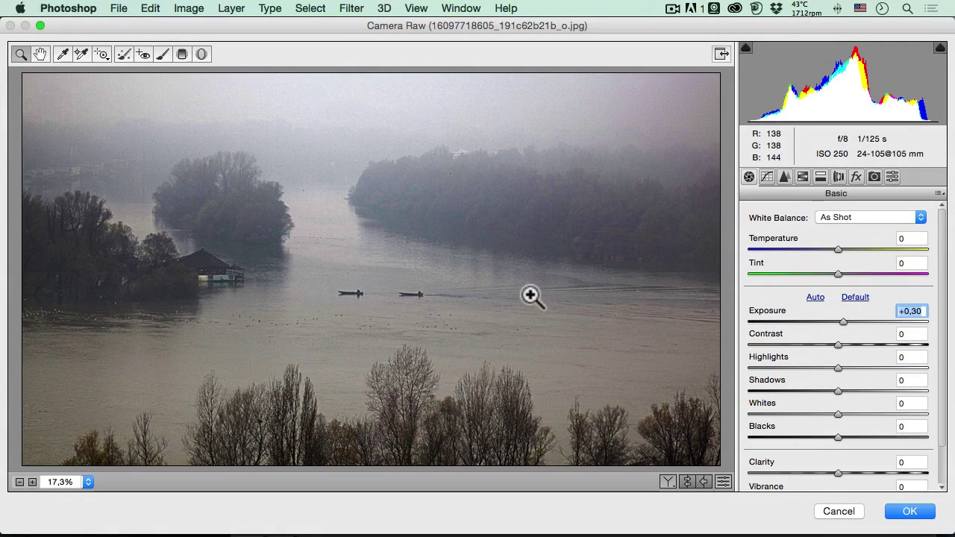
- Set Contrast +30, Highlights +30, Shadows -30 and Whites +10
drag(838, 343, 864, 342)
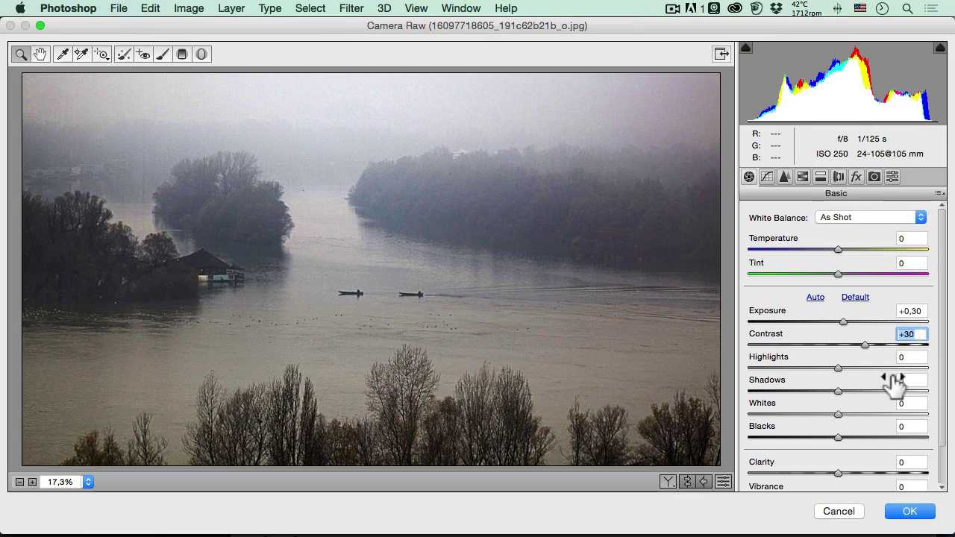
drag(836, 366, 812, 389)
click(860, 364)
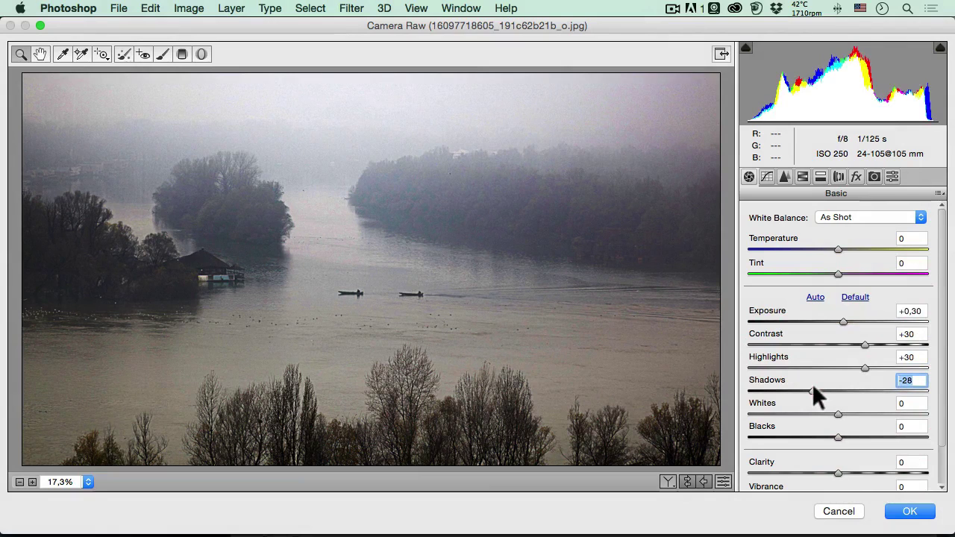
click(812, 389)
mouse_move(838, 414)
mouse_down()
mouse_move(865, 415)
mouse_move(812, 412)
mouse_move(845, 411)
mouse_up()
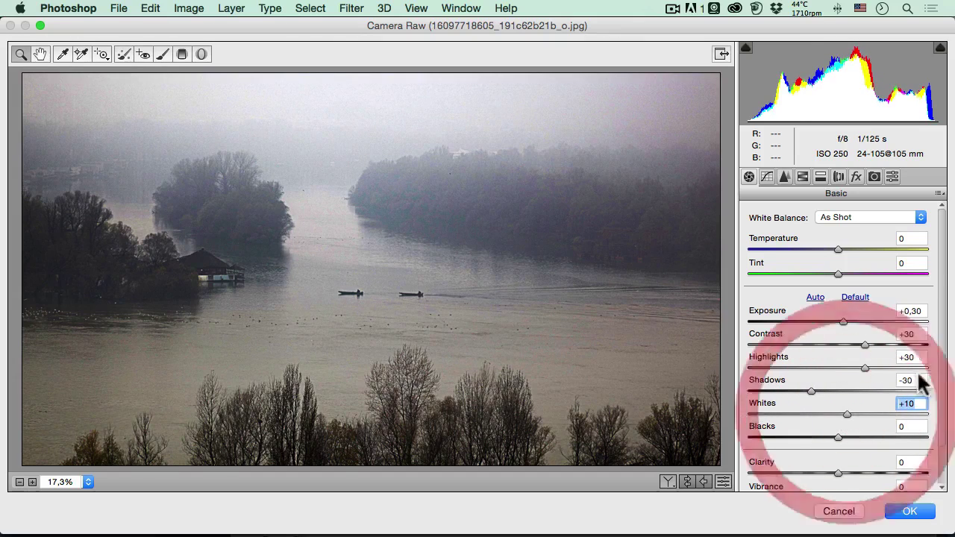
- Lower Clarity, inspect the fog at 50%, and settle Clarity at -15
drag(942, 365, 943, 388)
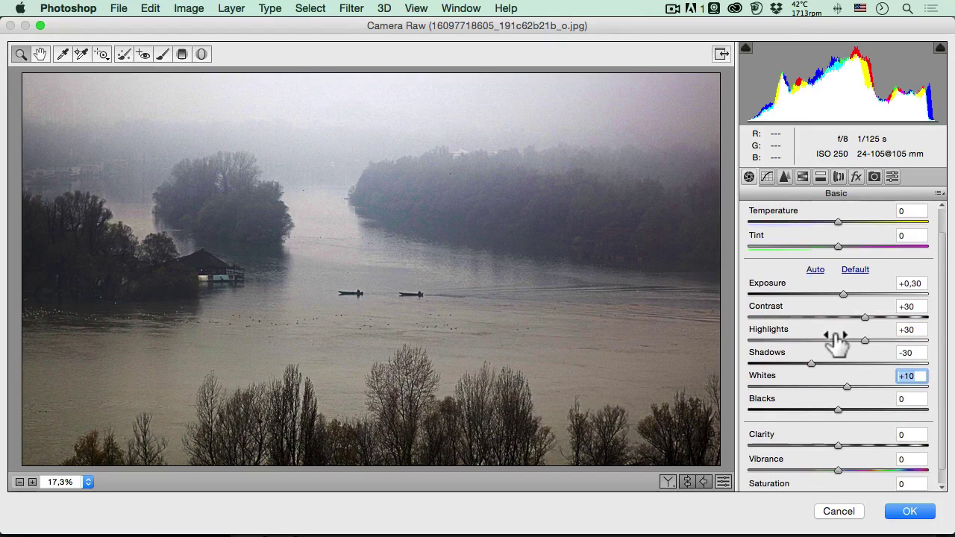
drag(943, 356, 944, 365)
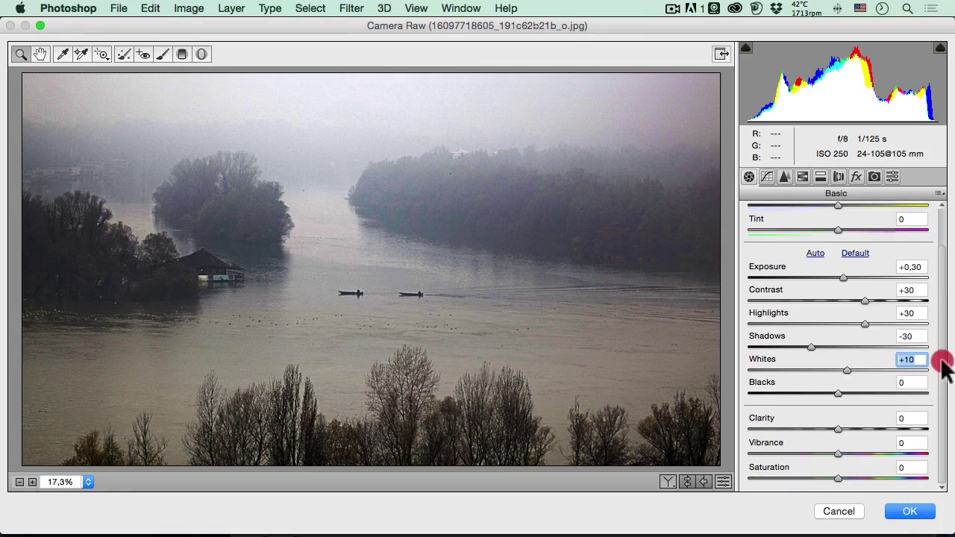
drag(838, 429, 779, 423)
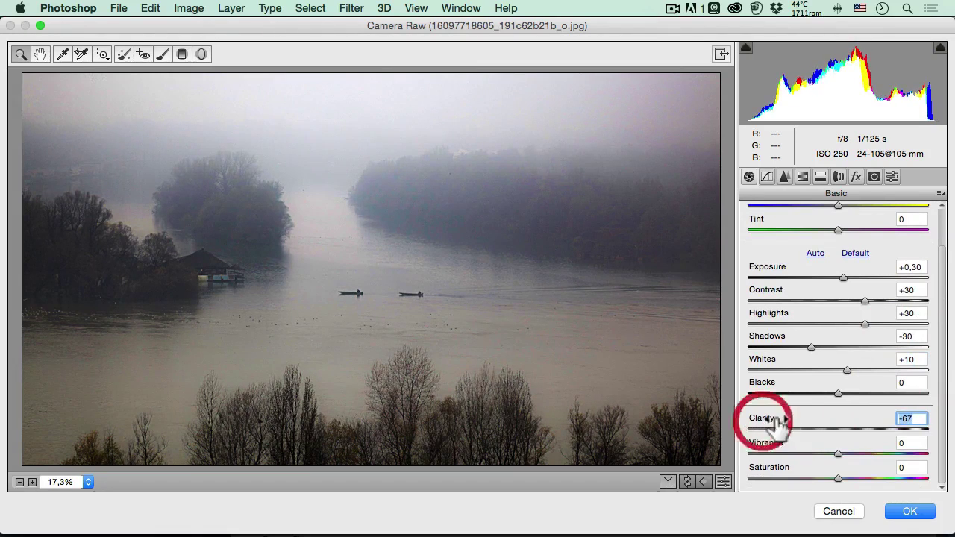
click(289, 222)
click(375, 262)
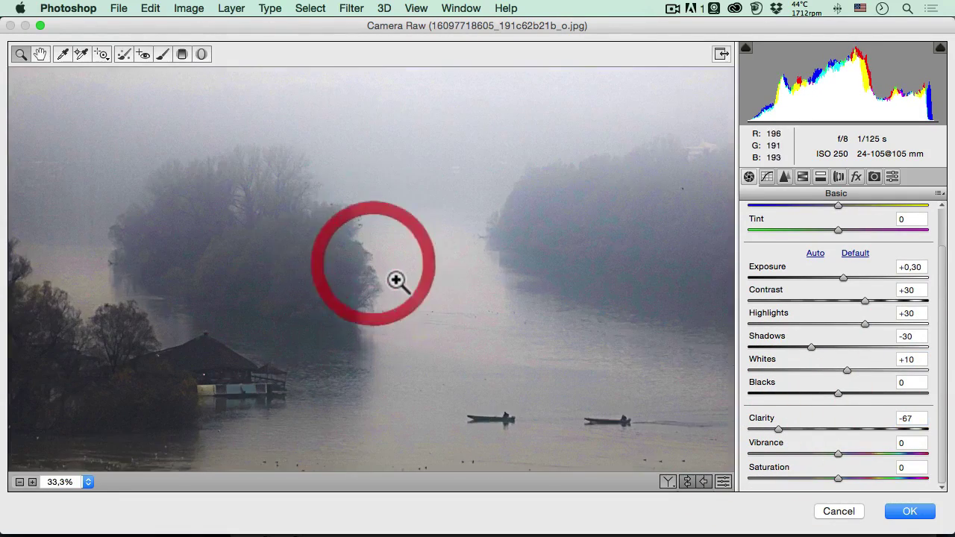
click(398, 281)
key(space)
drag(396, 284, 316, 175)
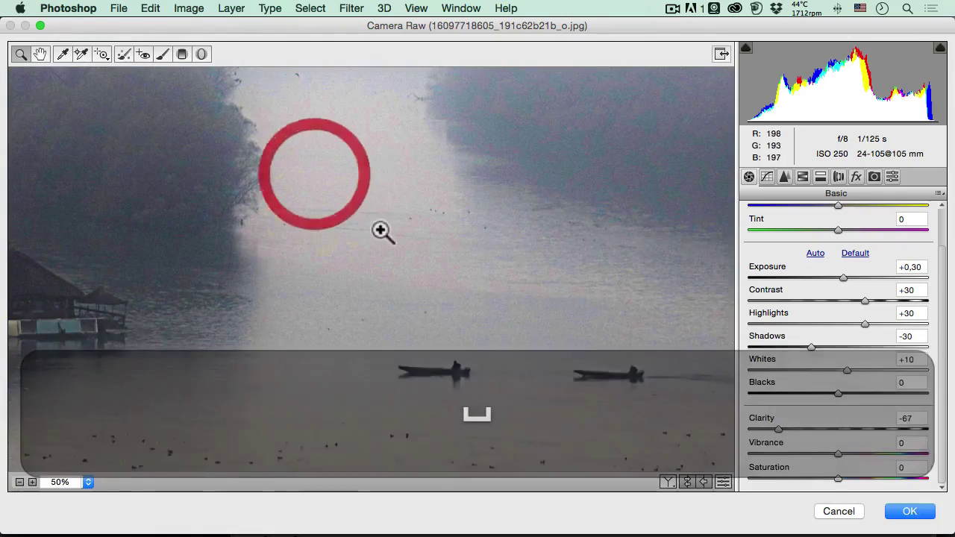
alt+click(408, 236)
alt+click(397, 244)
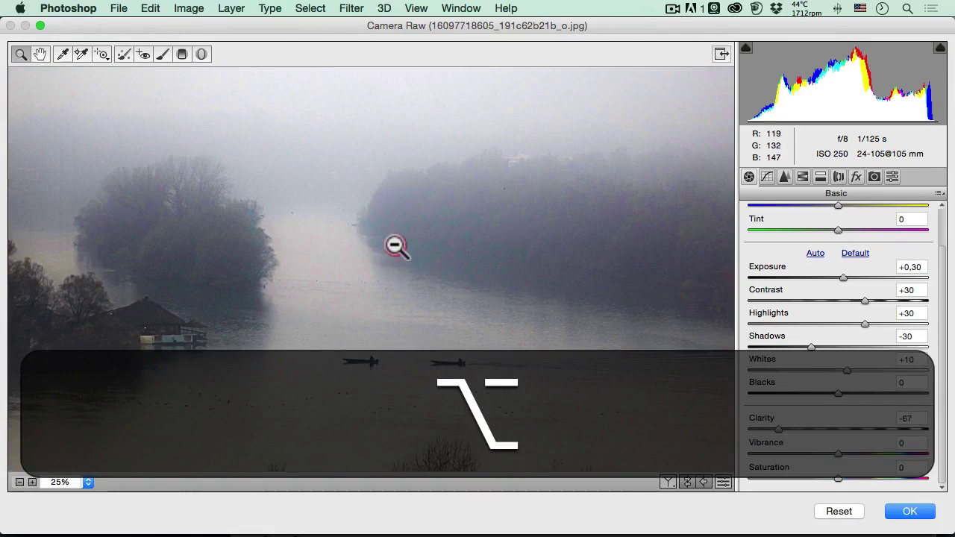
alt+click(408, 264)
drag(778, 430, 819, 424)
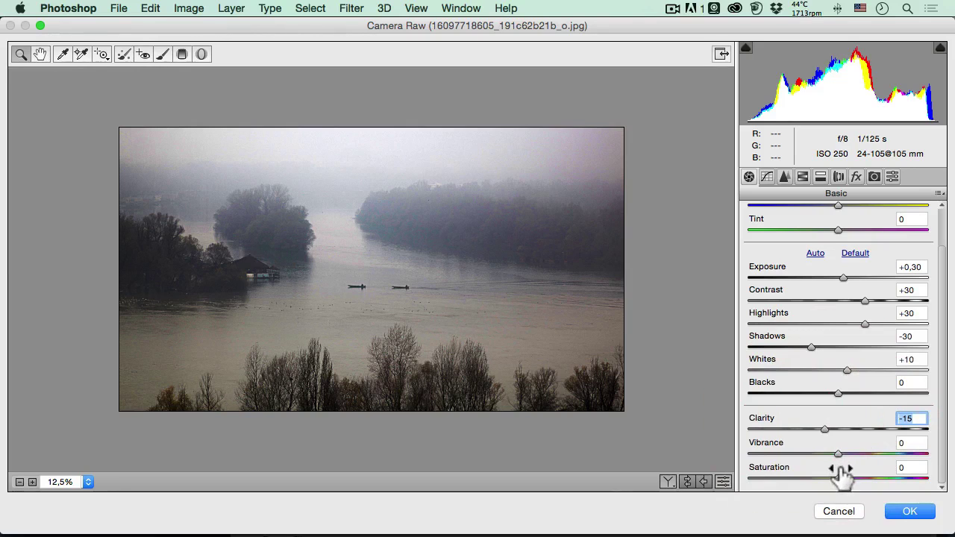
- Try Vibrance and Saturation adjustments, leaving both at 0
drag(838, 451, 888, 471)
click(836, 477)
drag(798, 478, 836, 449)
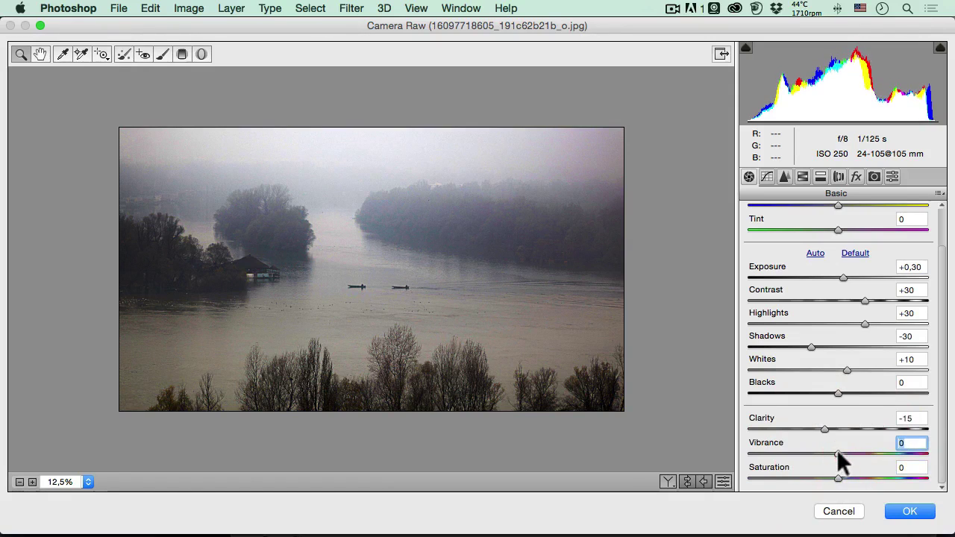
click(837, 450)
- Open the Detail settings and magnify the preview to 100% on the boats
click(785, 178)
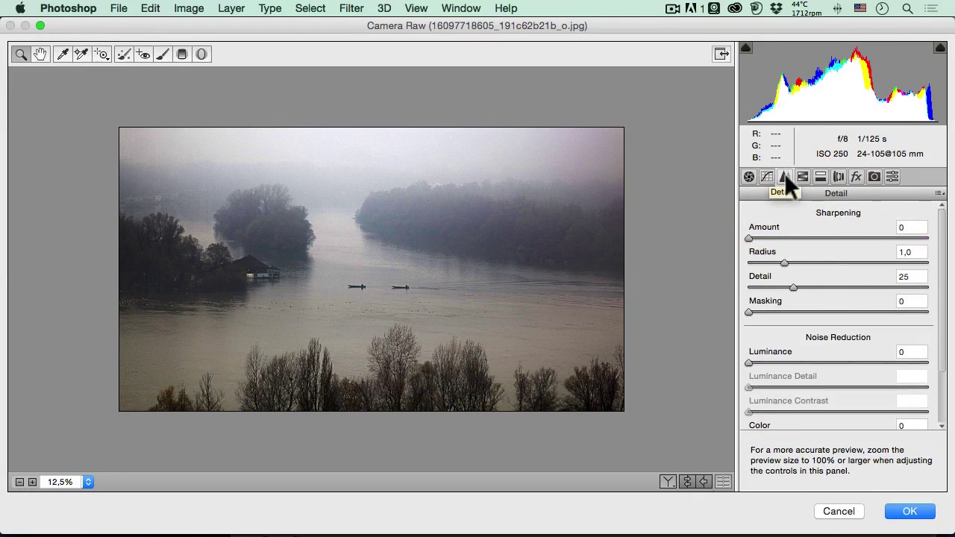
click(340, 271)
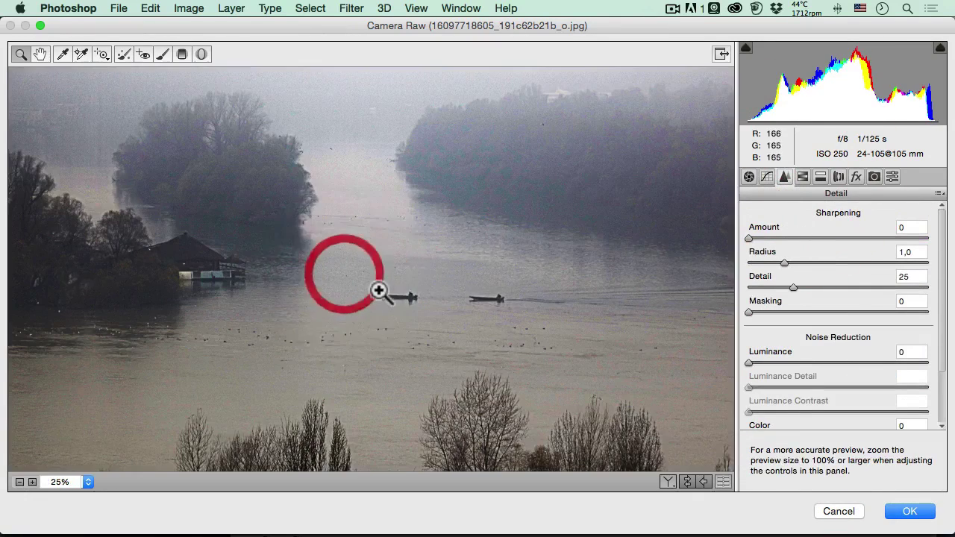
click(439, 291)
click(405, 273)
click(393, 259)
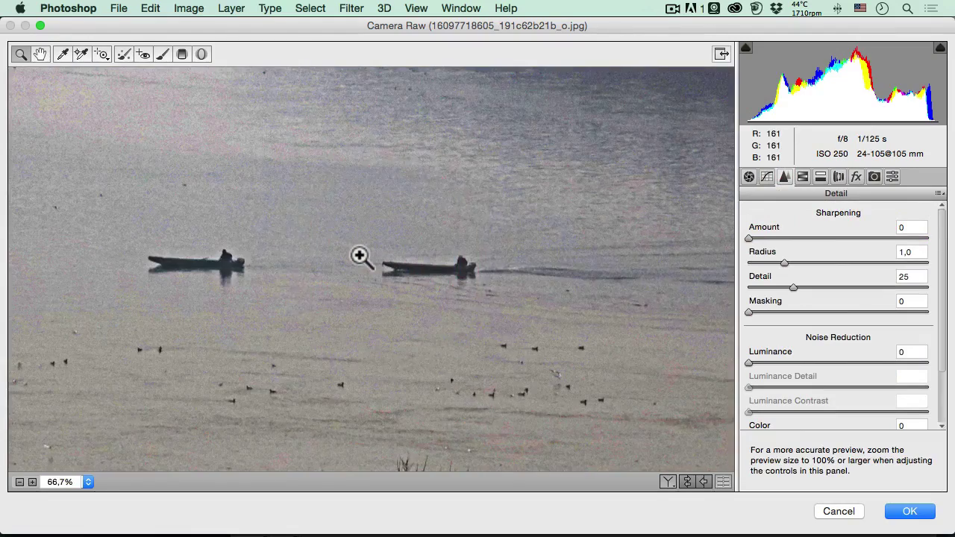
click(355, 256)
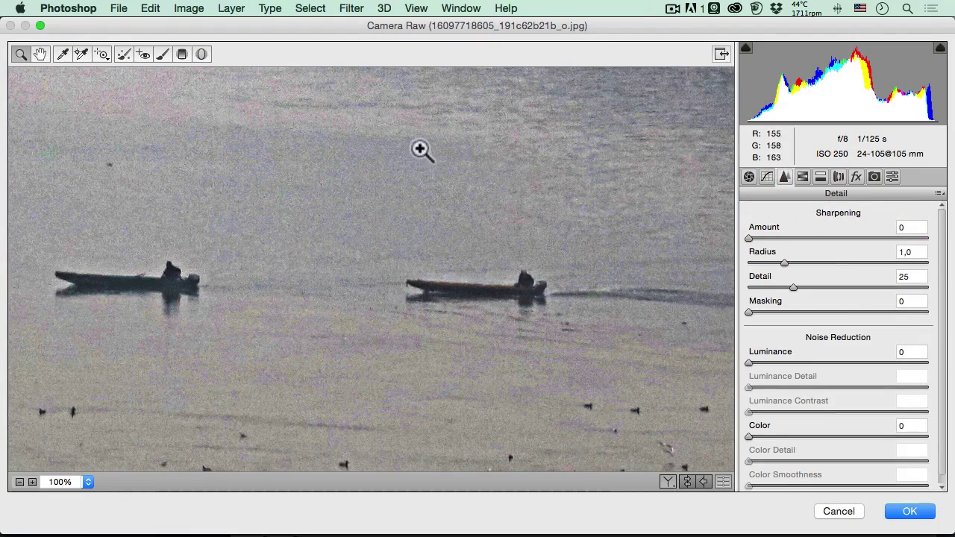
- Set noise reduction to Luminance 35, Detail 58, Contrast 33, Color 22, then zoom back out
drag(748, 363, 791, 364)
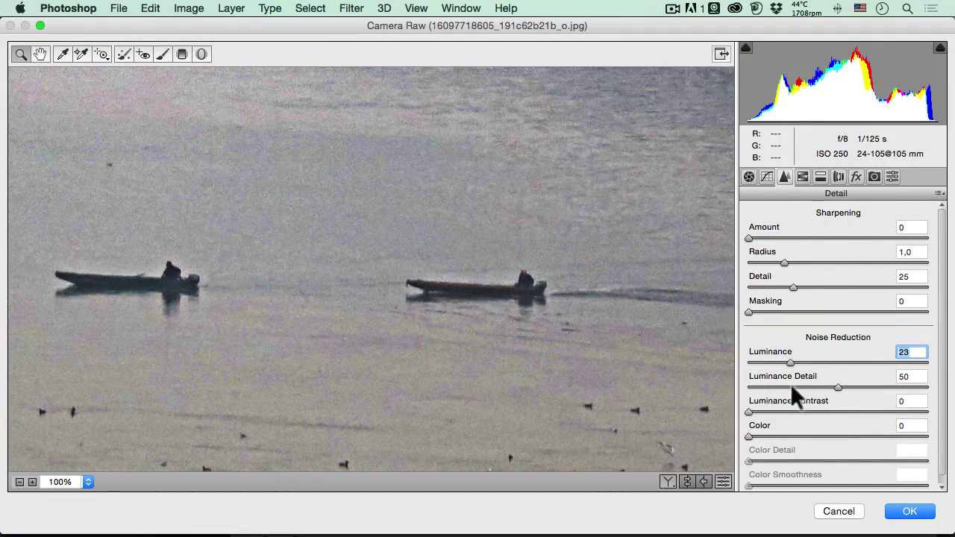
mouse_move(836, 386)
mouse_down()
mouse_move(870, 381)
mouse_move(851, 383)
mouse_up()
drag(749, 412, 806, 411)
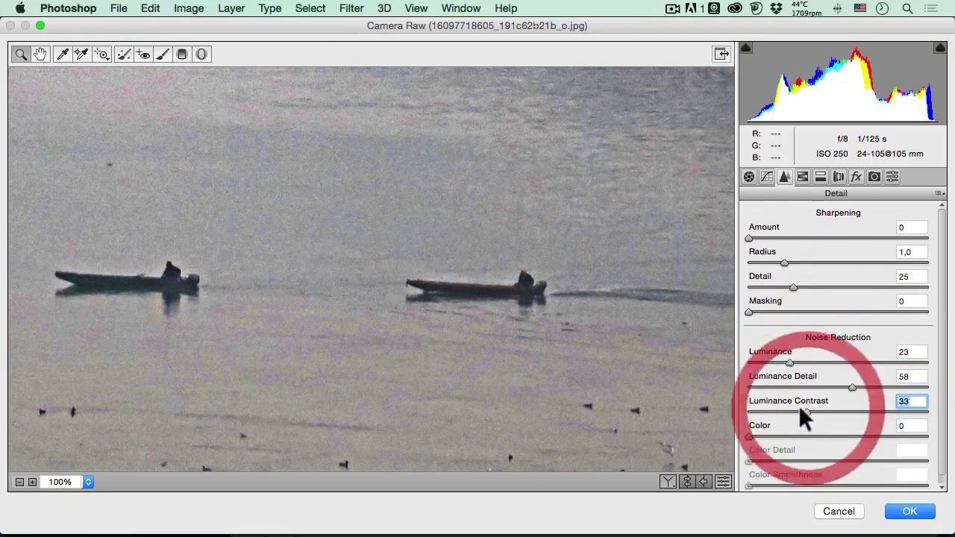
drag(751, 437, 787, 433)
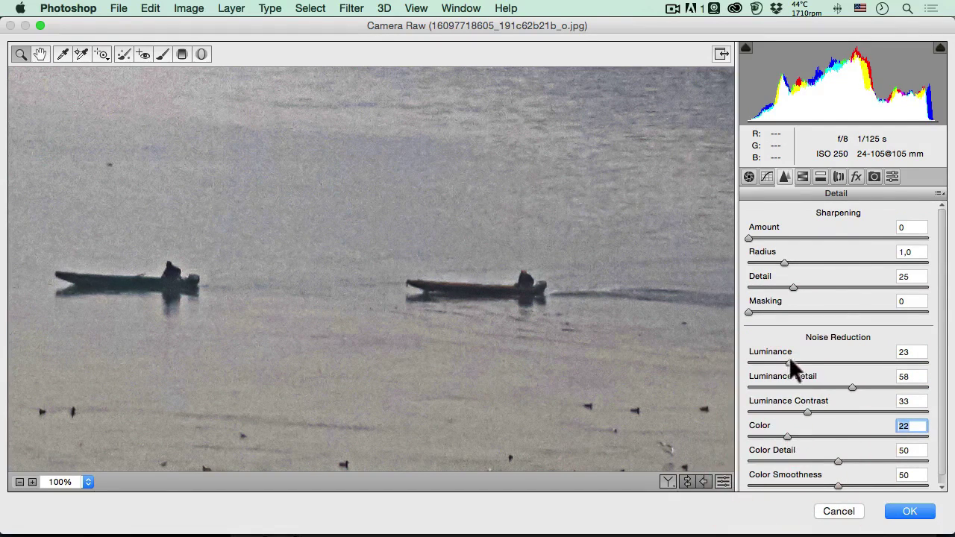
drag(789, 363, 809, 357)
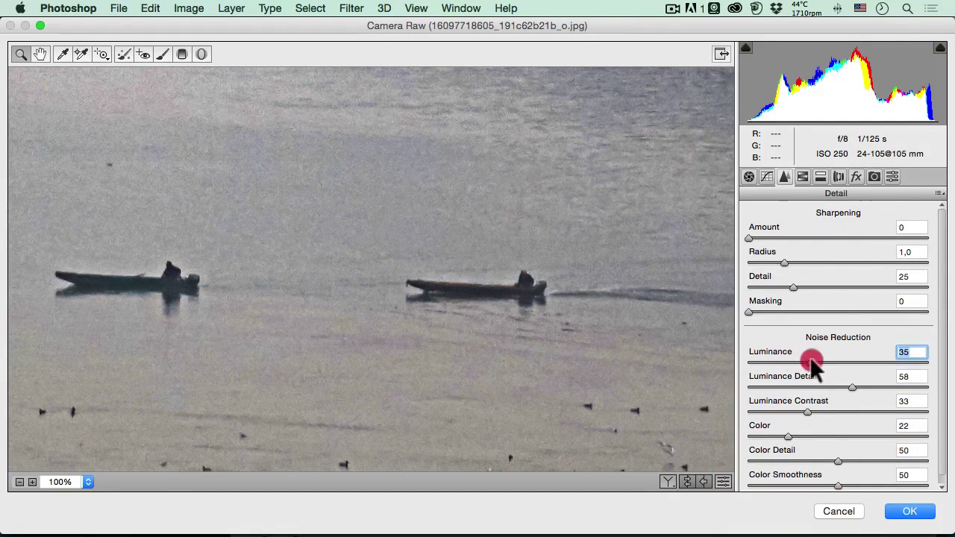
alt+click(438, 228)
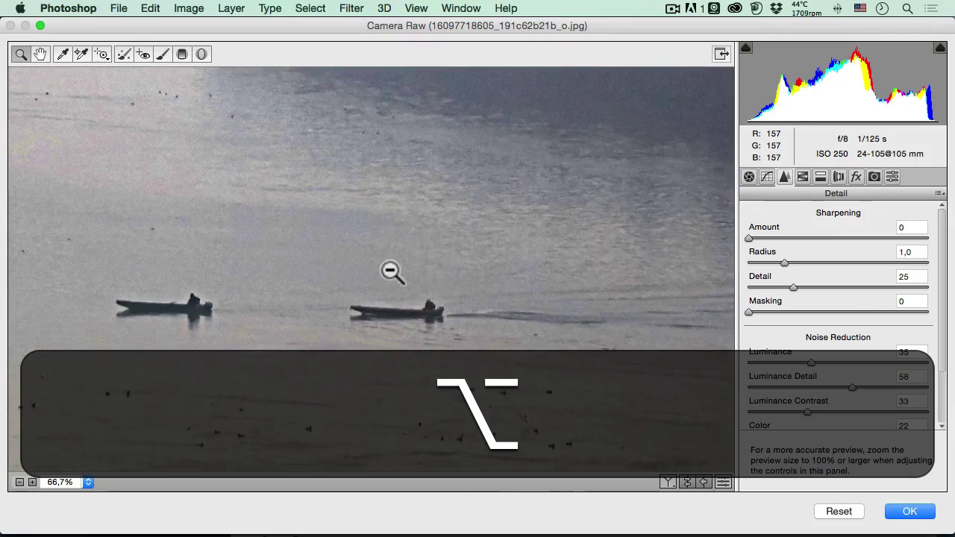
alt+click(328, 280)
alt+click(332, 278)
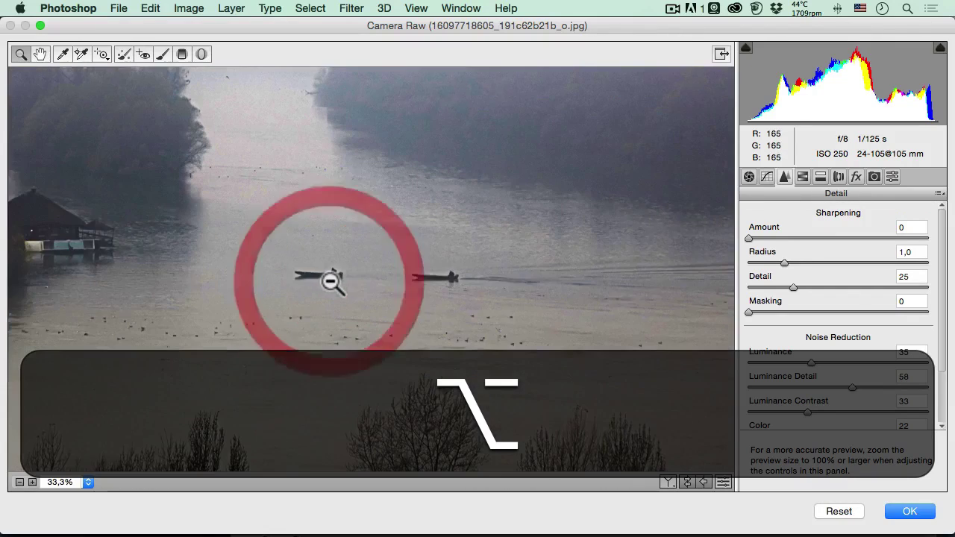
alt+click(354, 268)
alt+click(357, 271)
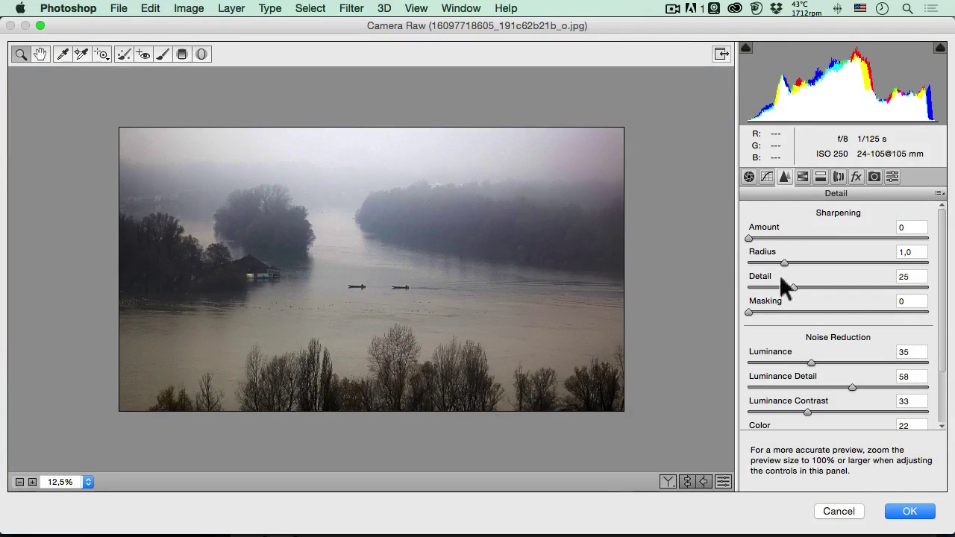
drag(944, 300, 946, 250)
- In Split Toning, set the Highlights to Hue 44 and Saturation 43
click(800, 174)
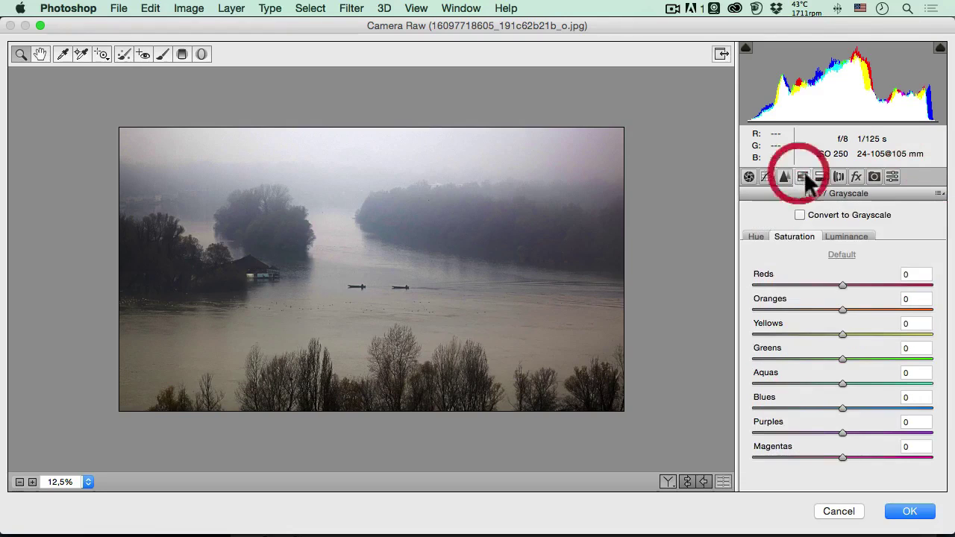
click(821, 176)
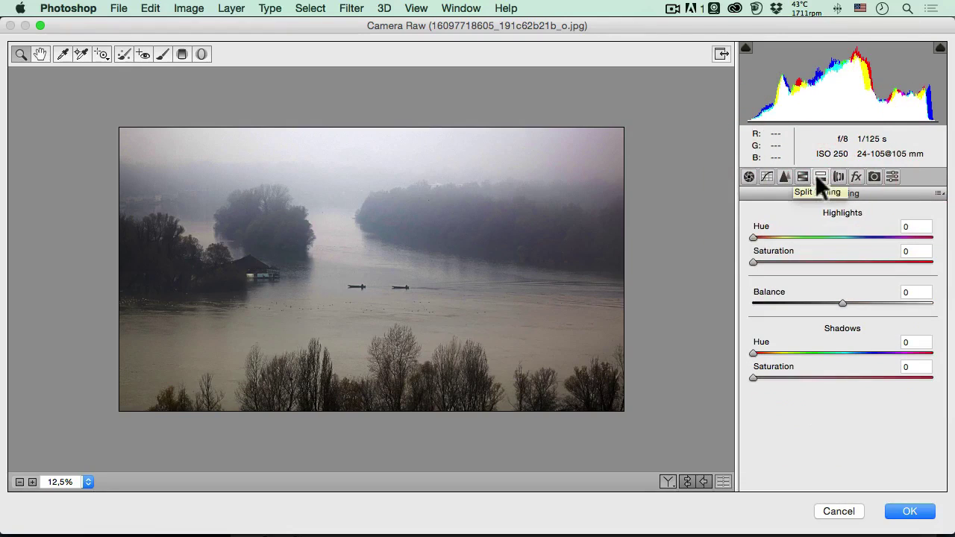
click(363, 240)
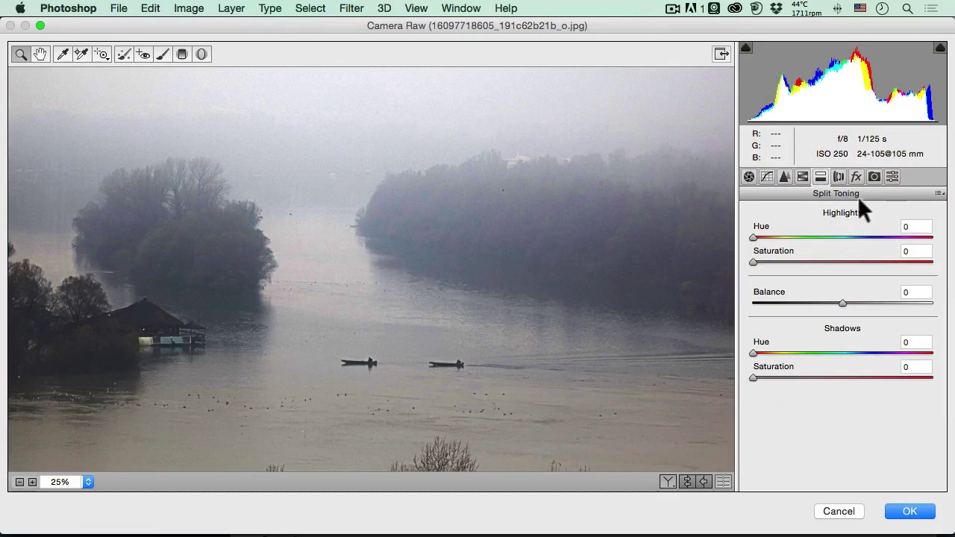
alt+click(403, 261)
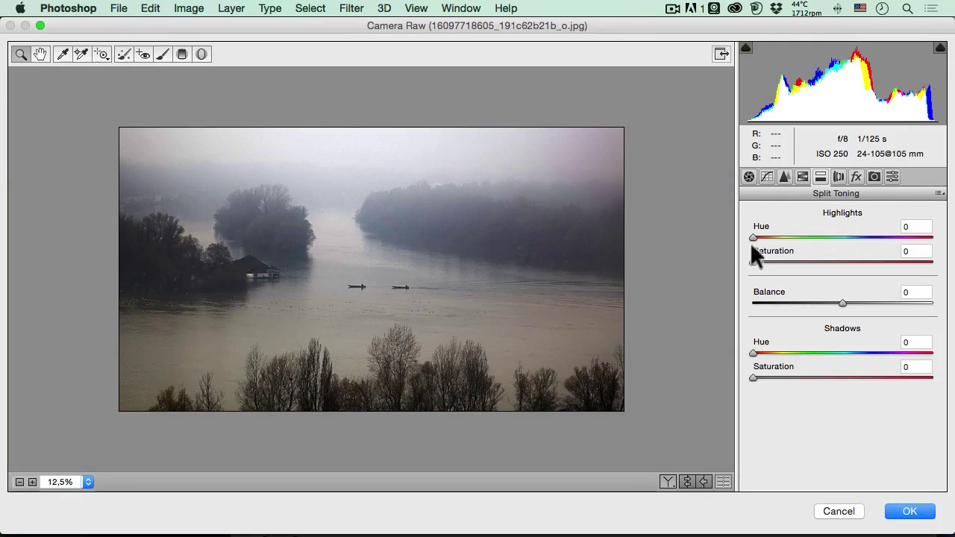
drag(753, 237, 828, 258)
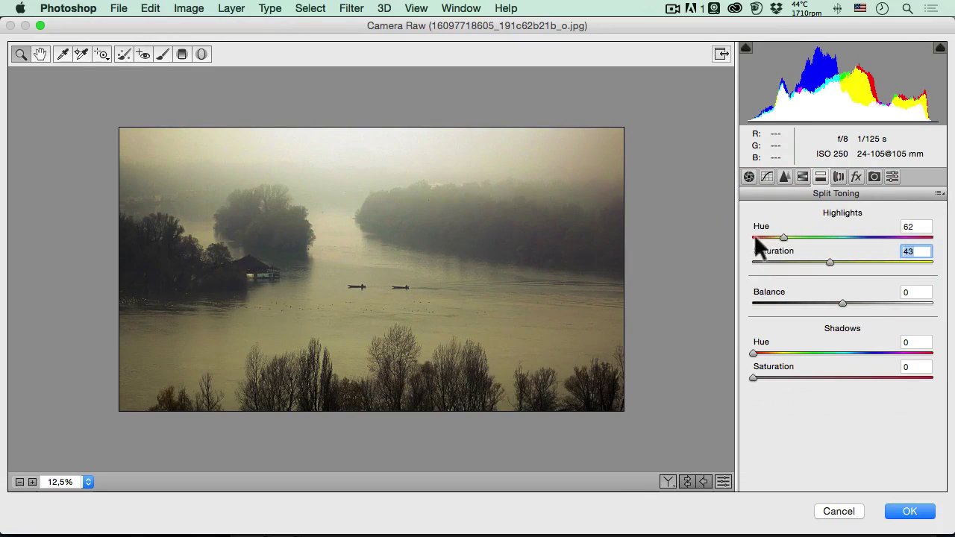
mouse_move(783, 237)
mouse_down()
mouse_move(806, 237)
mouse_move(774, 237)
mouse_up()
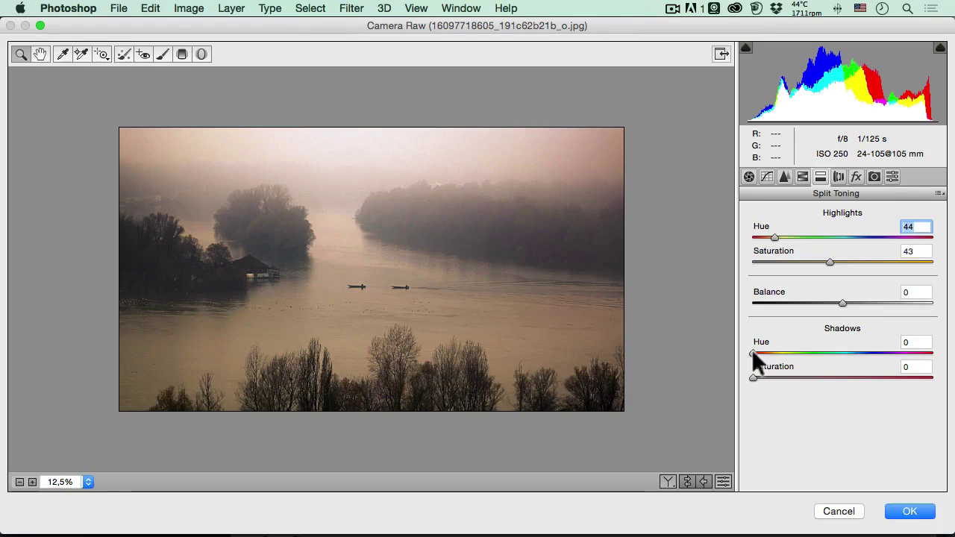
- Set the Split Toning Shadows to Saturation 29 and Hue 357
drag(752, 352, 868, 347)
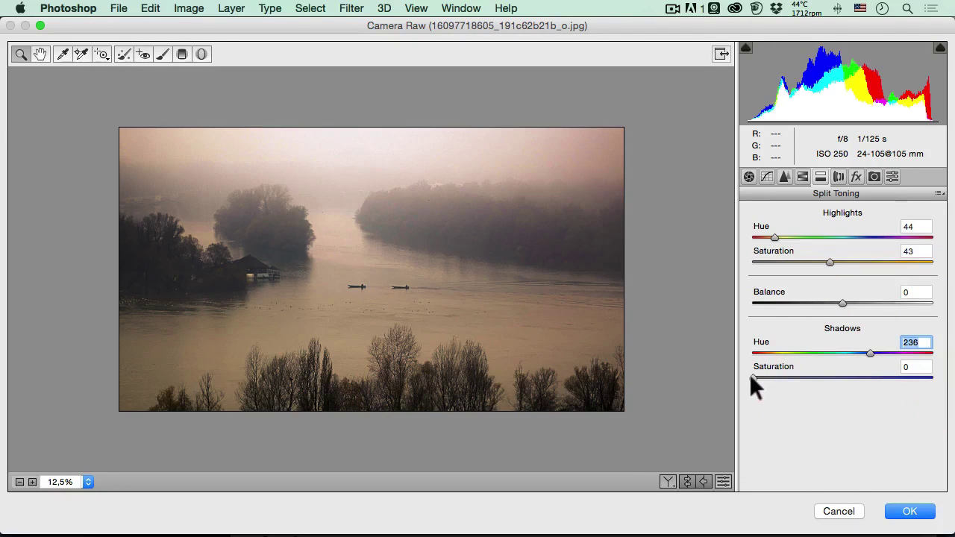
drag(753, 377, 804, 371)
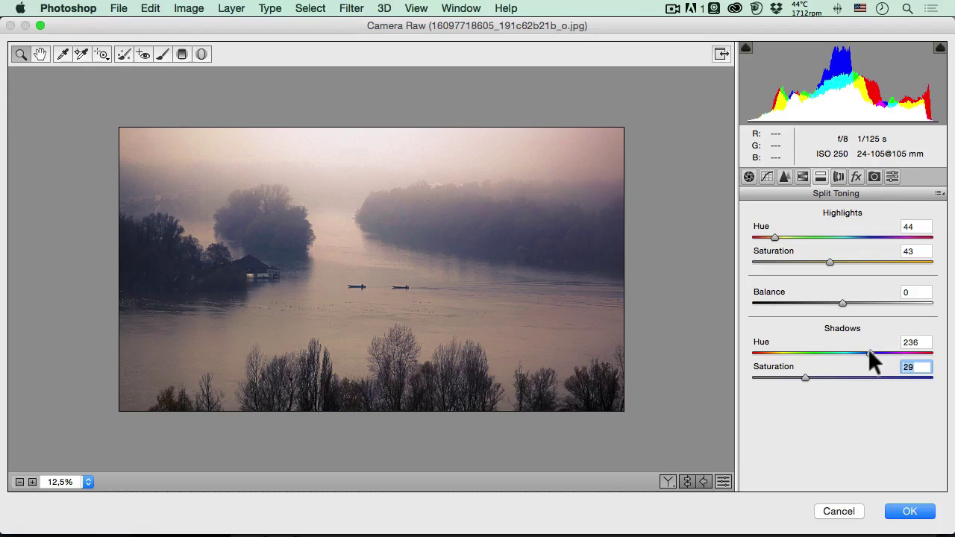
drag(868, 348, 775, 352)
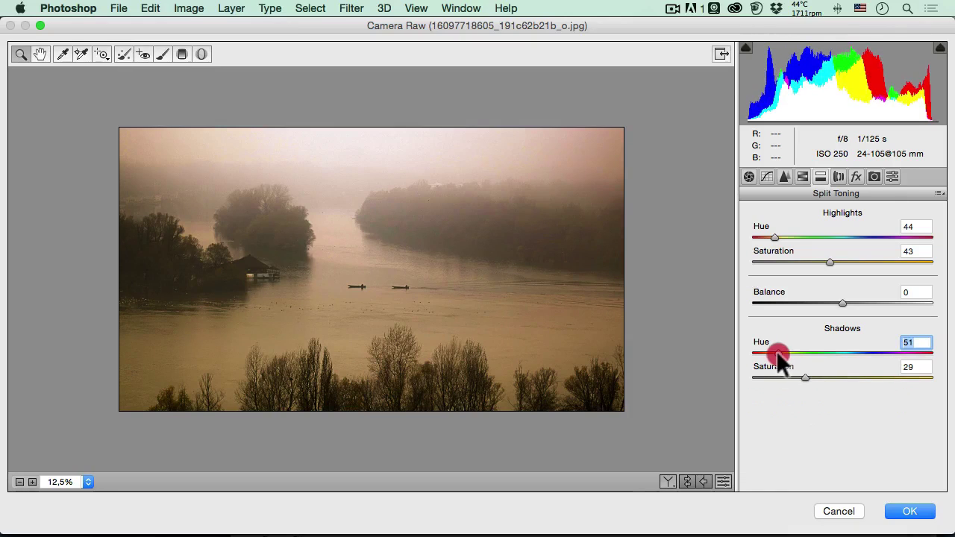
drag(776, 352, 938, 356)
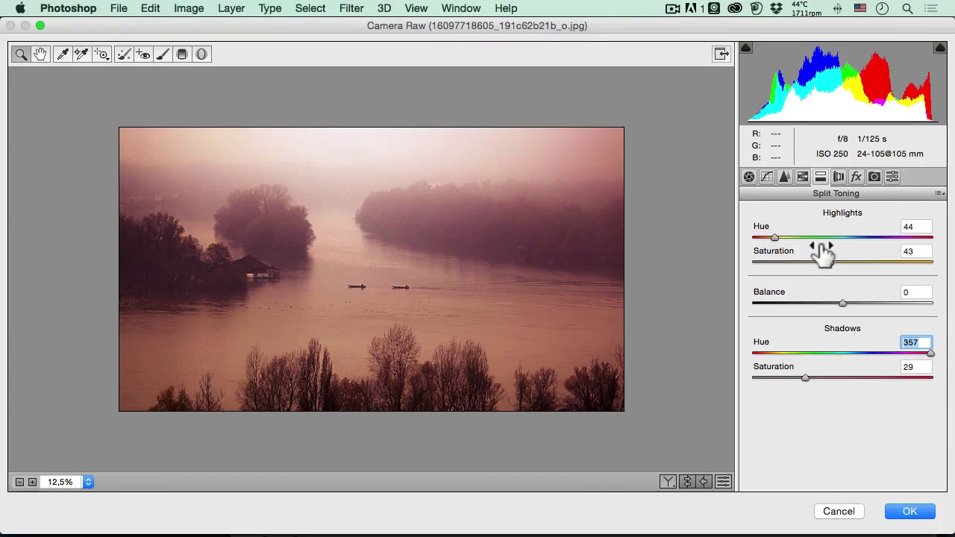
- In the Effects tab, view the boats at 100% and set Grain Amount to 17
click(855, 178)
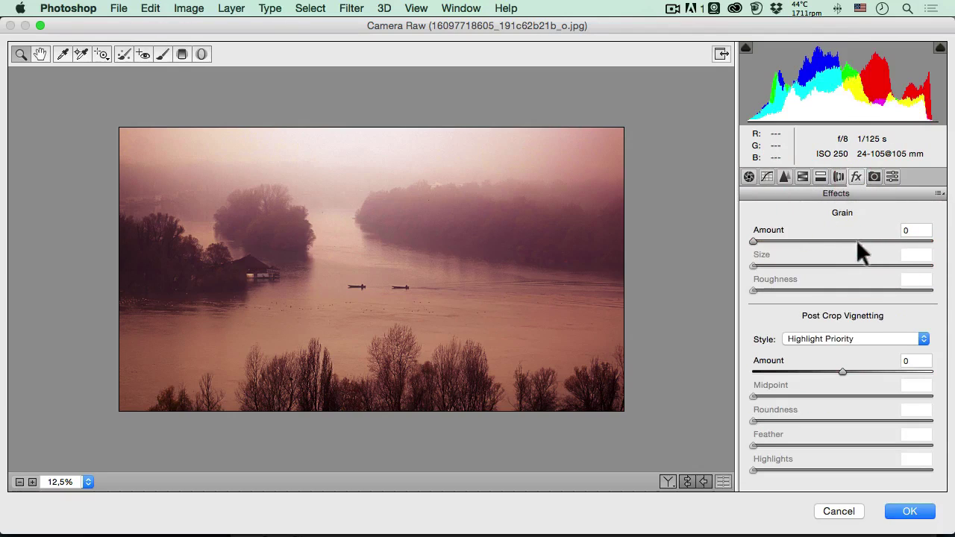
click(371, 277)
click(410, 288)
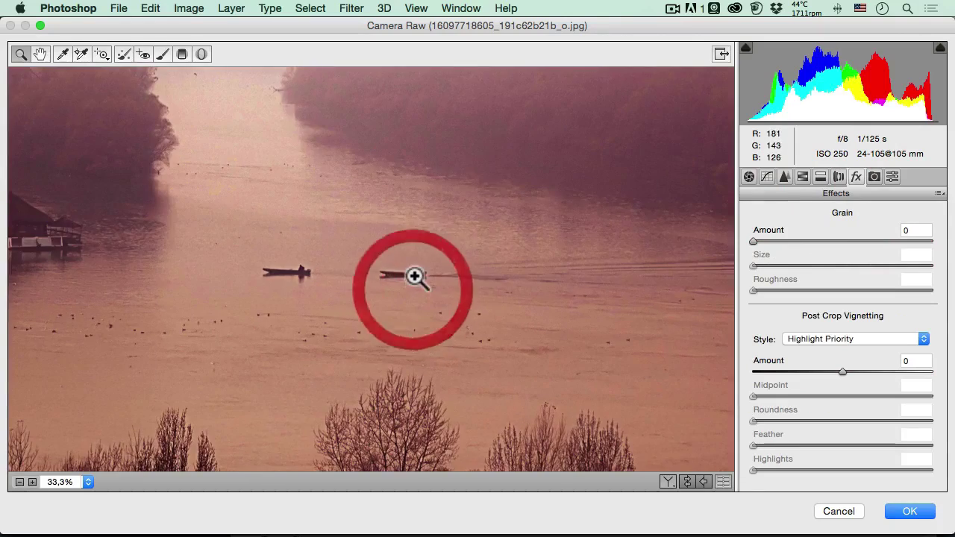
click(412, 278)
click(320, 236)
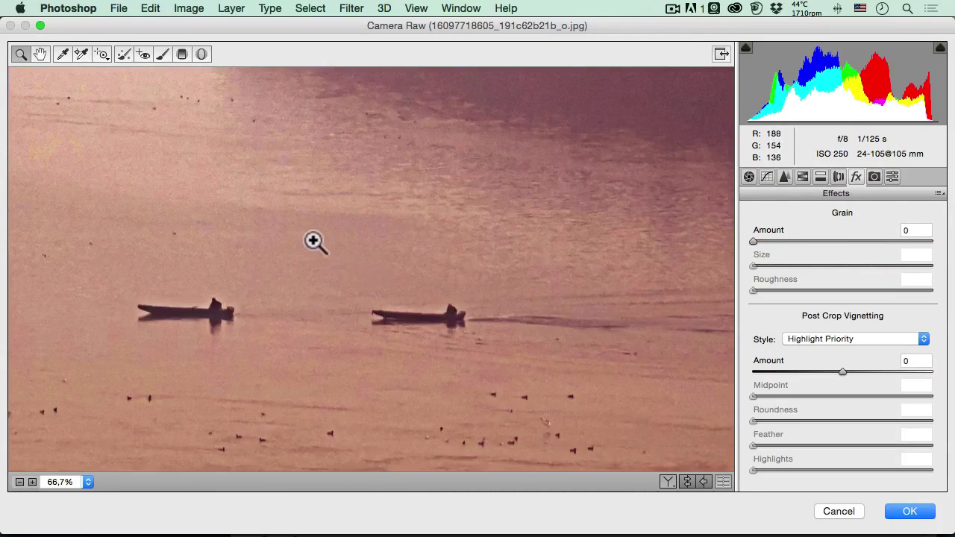
click(375, 270)
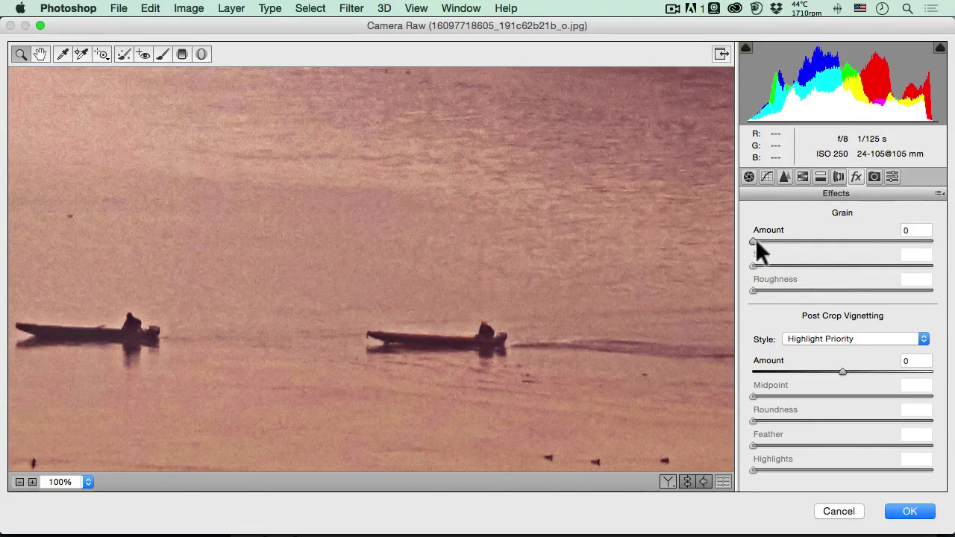
drag(754, 240, 782, 240)
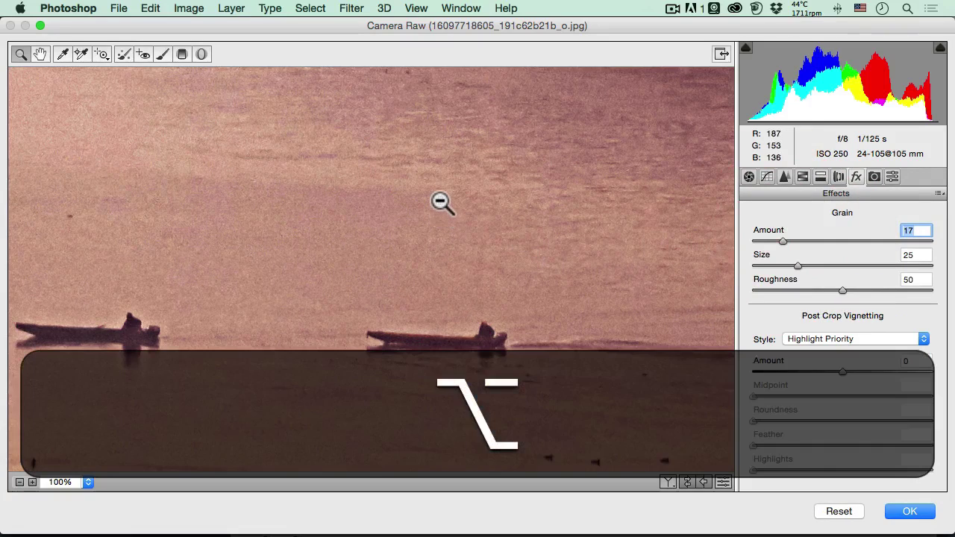
- Check the grain on the water texture, then zoom the preview back out to fit
alt+click(443, 204)
alt+click(426, 242)
alt+click(418, 272)
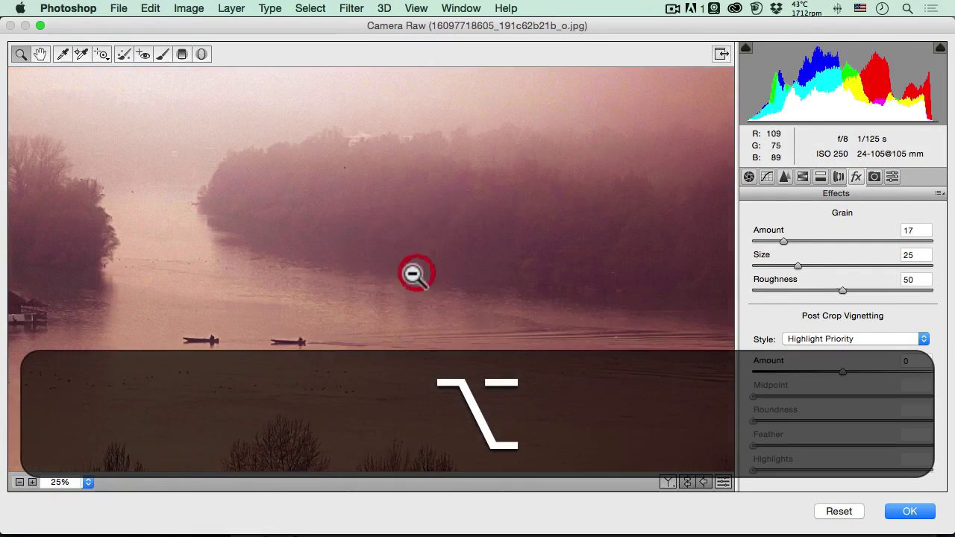
drag(364, 277, 397, 246)
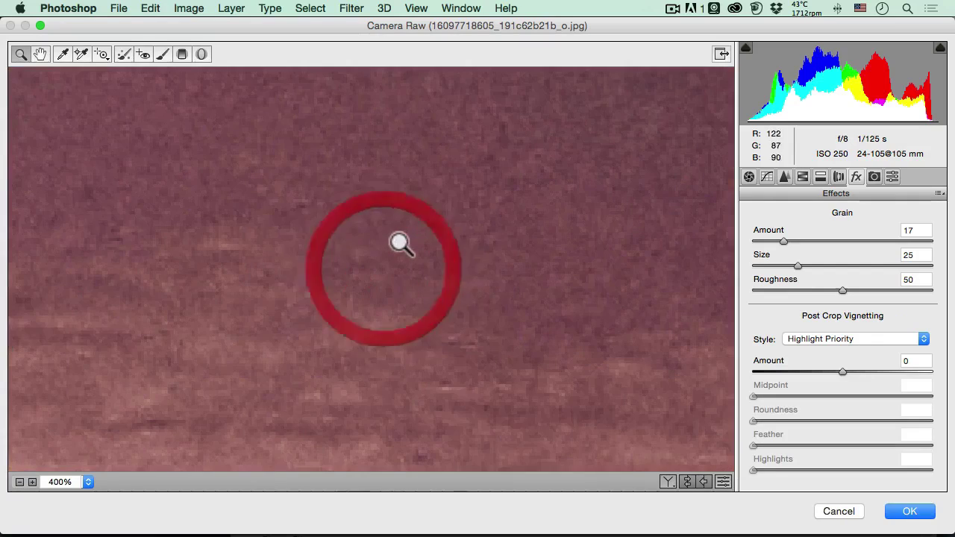
double_click(20, 55)
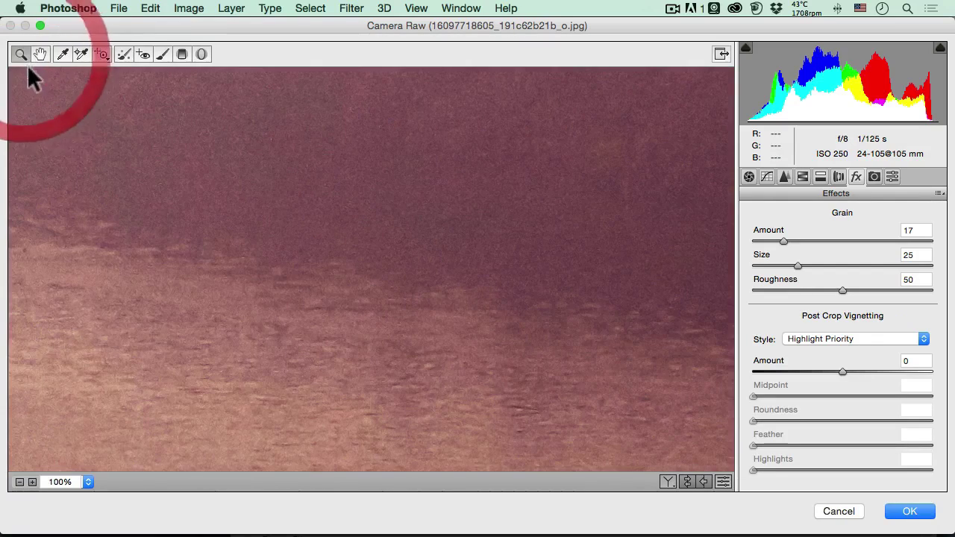
click(20, 482)
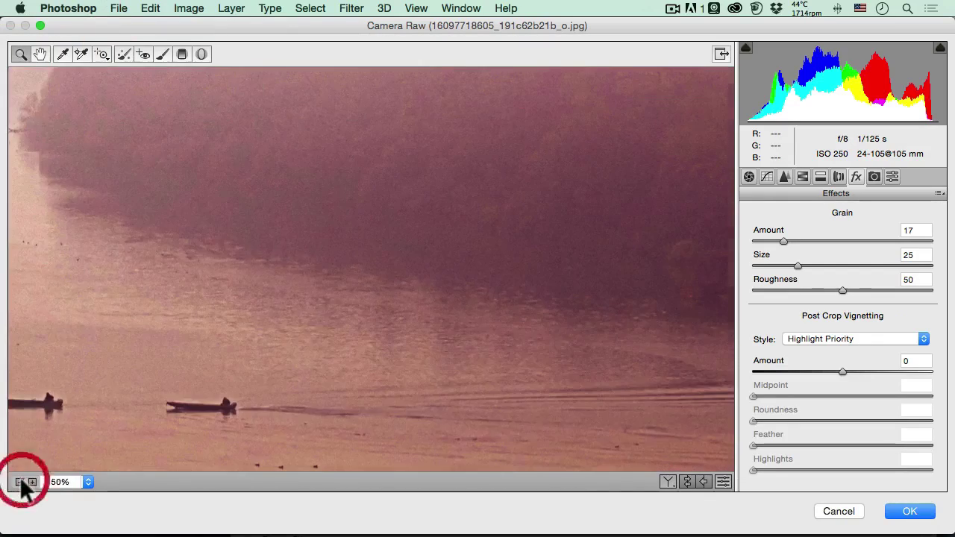
click(21, 482)
click(21, 482)
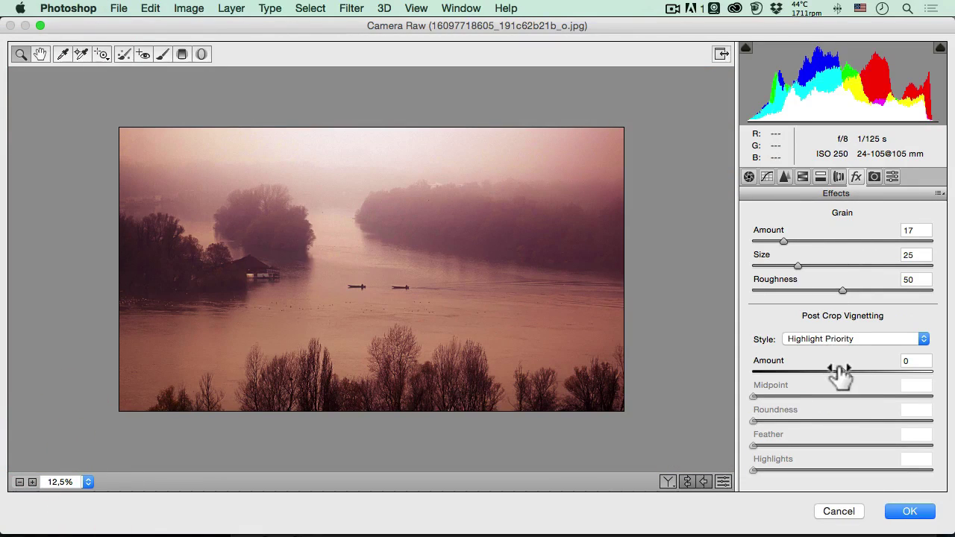
- Add a -25 vignette (Midpoint 68, Roundness +23, Feather 60, Highlights 23) and show Before/After
drag(843, 371, 871, 393)
drag(843, 421, 858, 439)
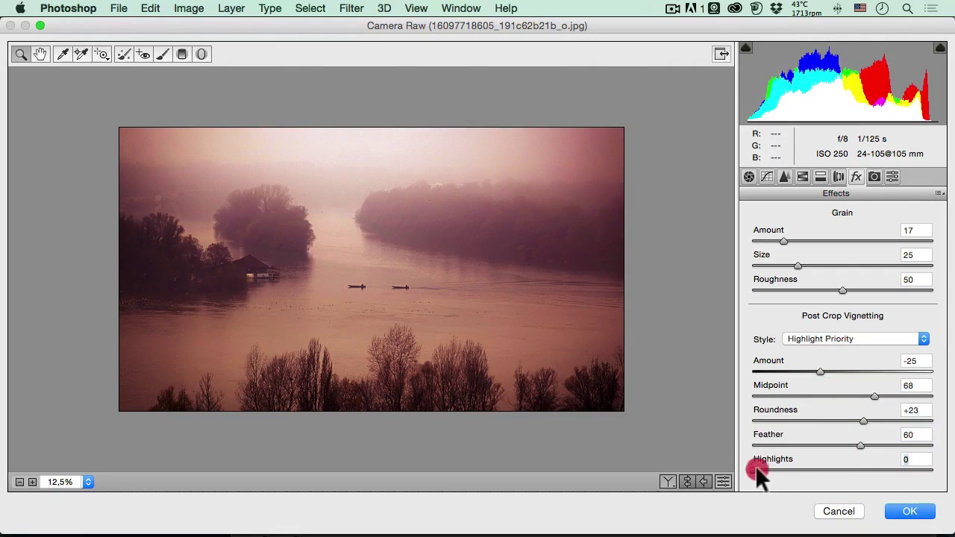
drag(813, 464, 784, 466)
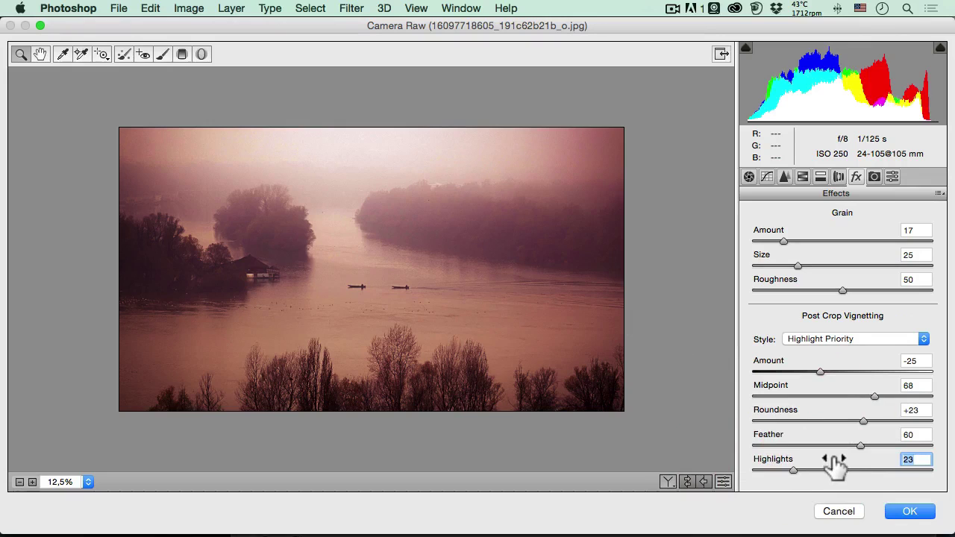
click(667, 482)
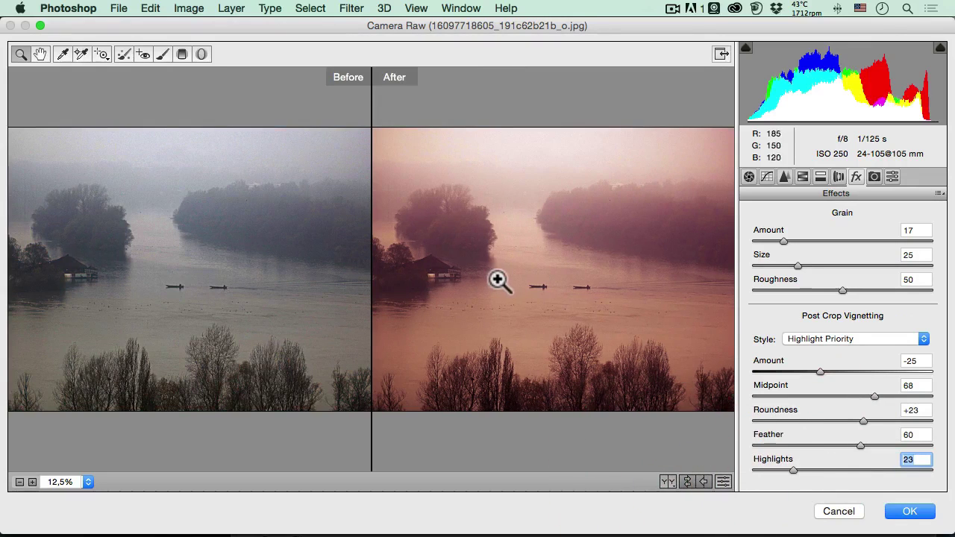
- Commit the Camera Raw edits, then solo the Background and restore the edited layer's visibility
click(919, 516)
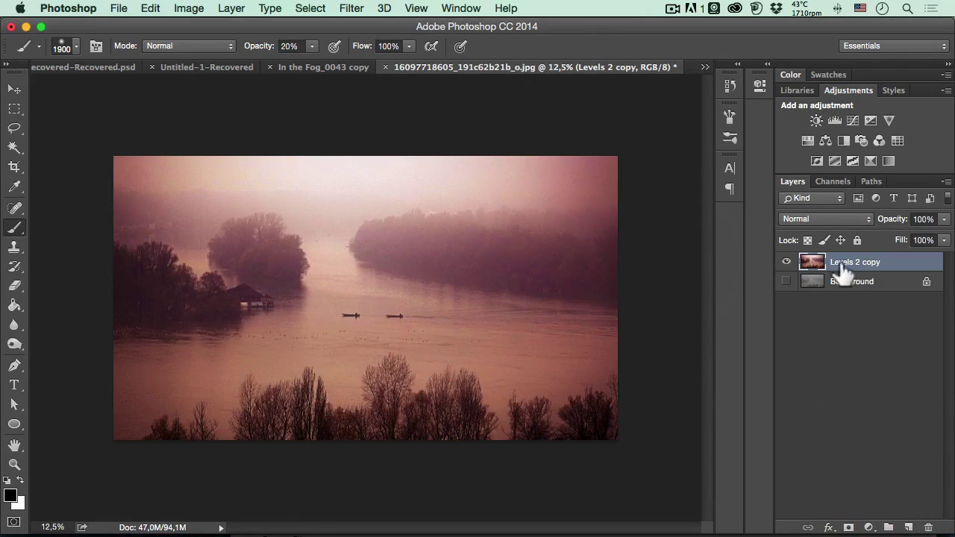
alt+click(786, 281)
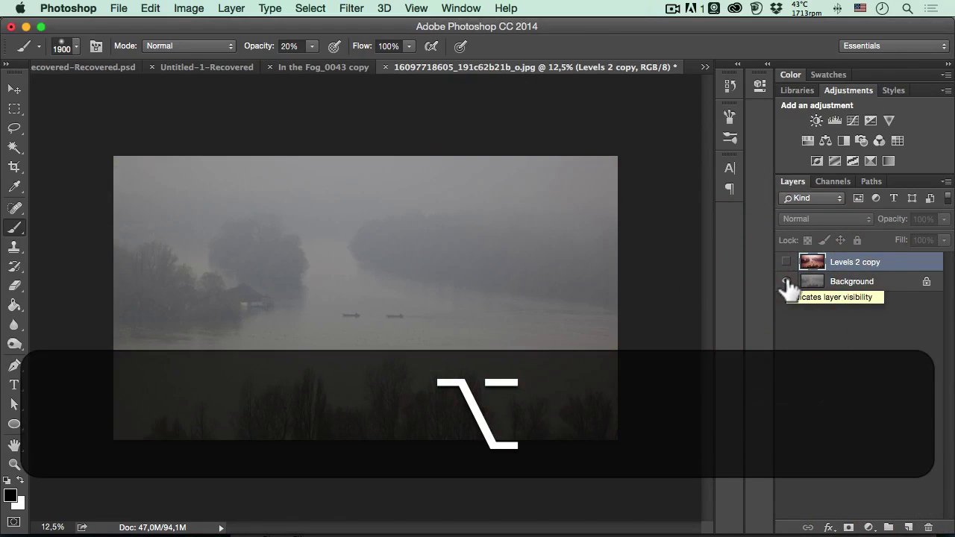
alt+click(787, 281)
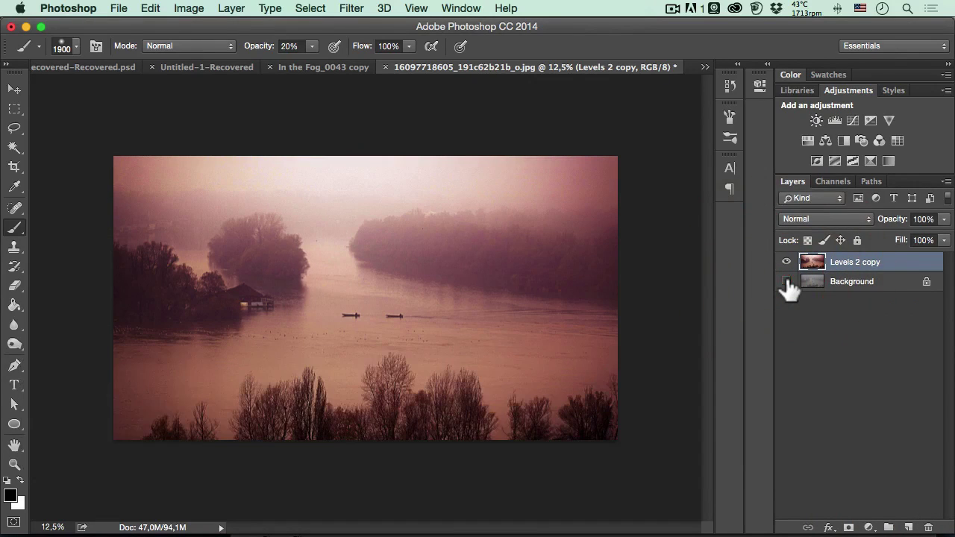